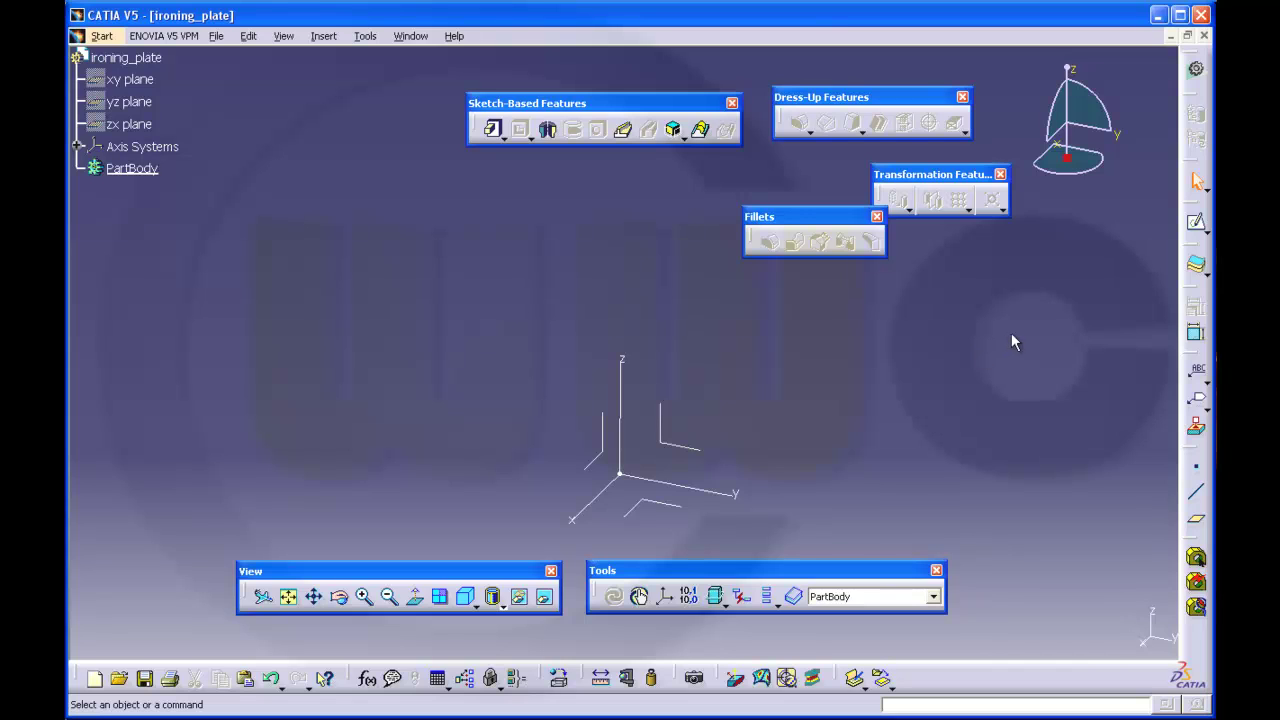
Start a new sketch on the yz plane and hide its H/V axes
{"action": "left_click", "coordinate": [1195, 222]}
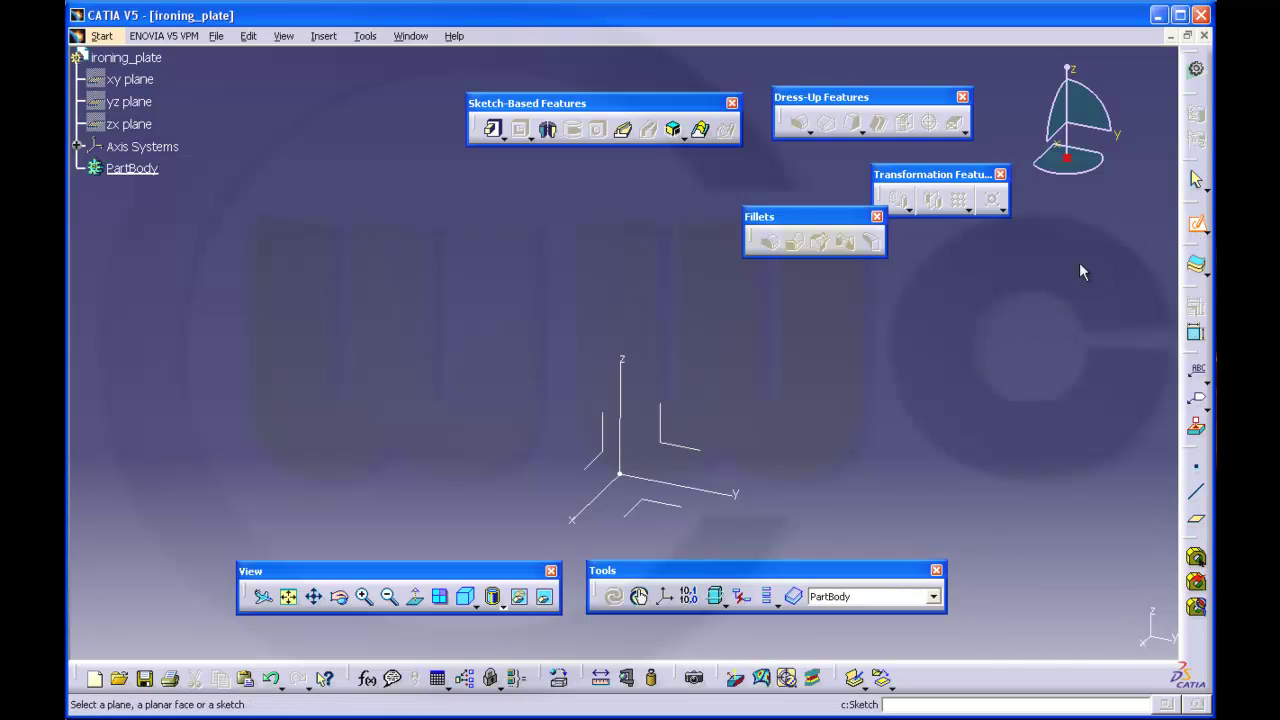
{"action": "left_click", "coordinate": [697, 441]}
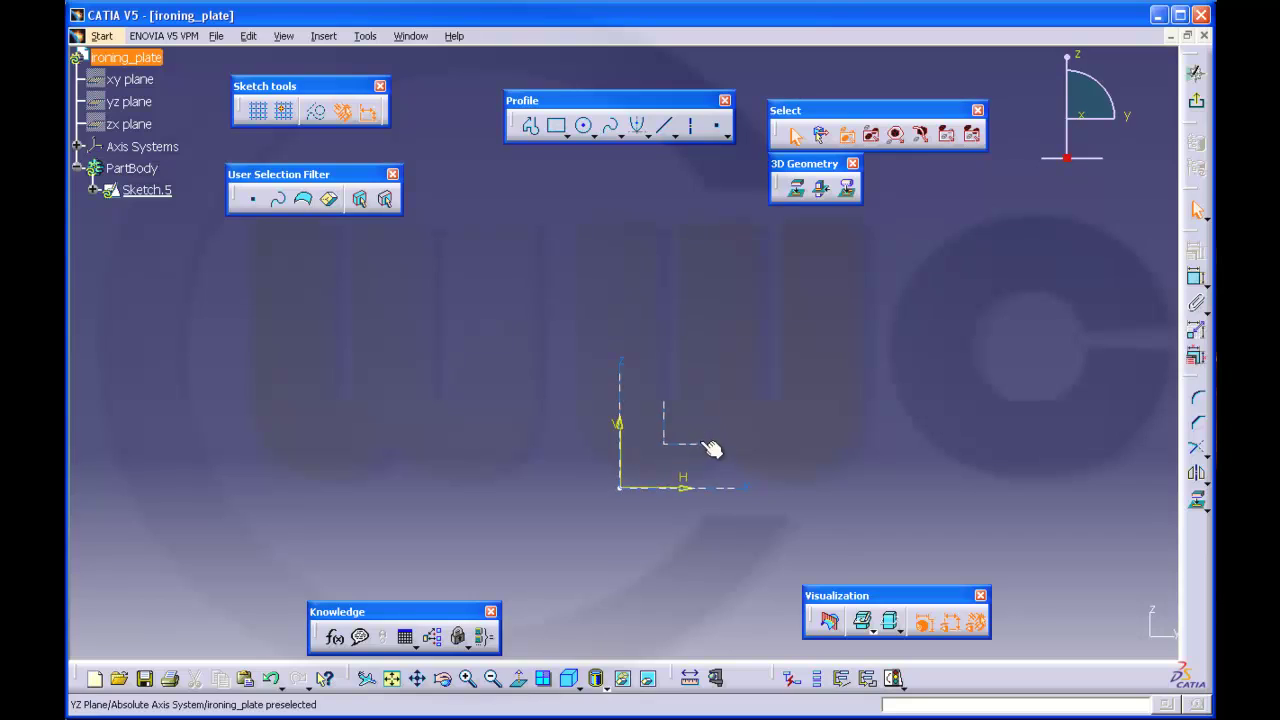
{"action": "left_click_drag", "start_coordinate": [580, 400], "coordinate": [721, 501]}
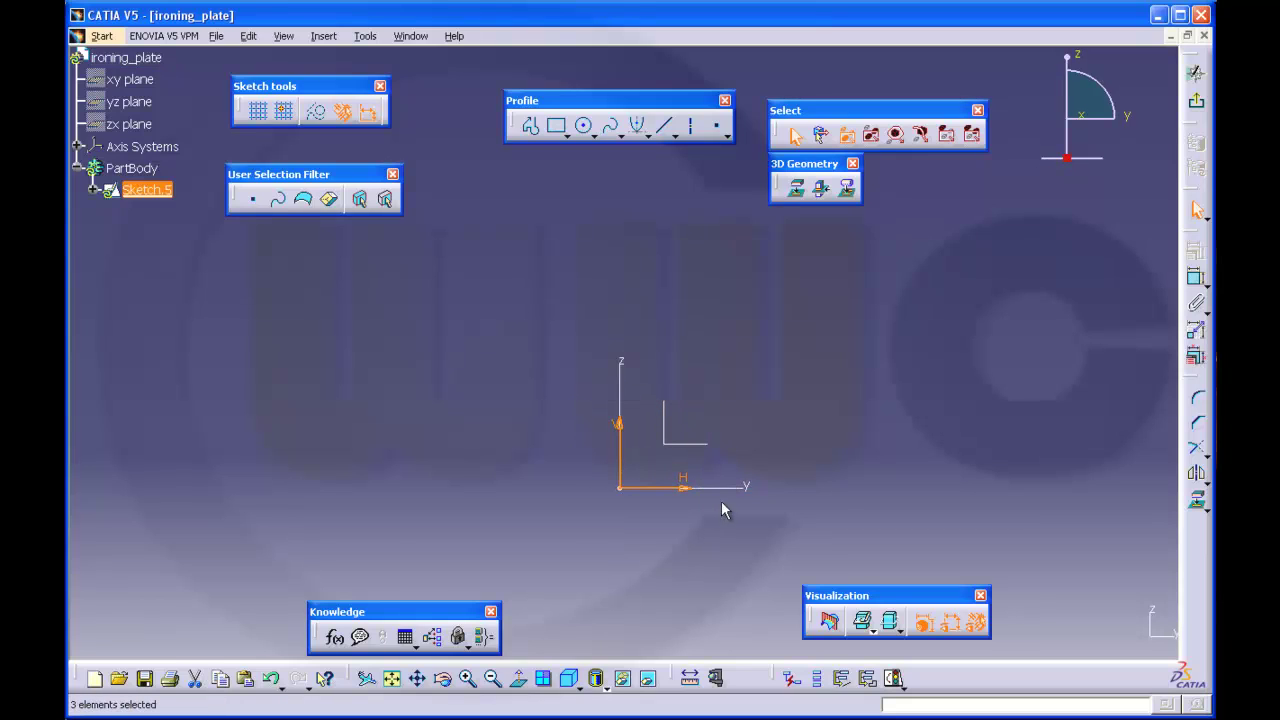
{"action": "left_click", "coordinate": [623, 681]}
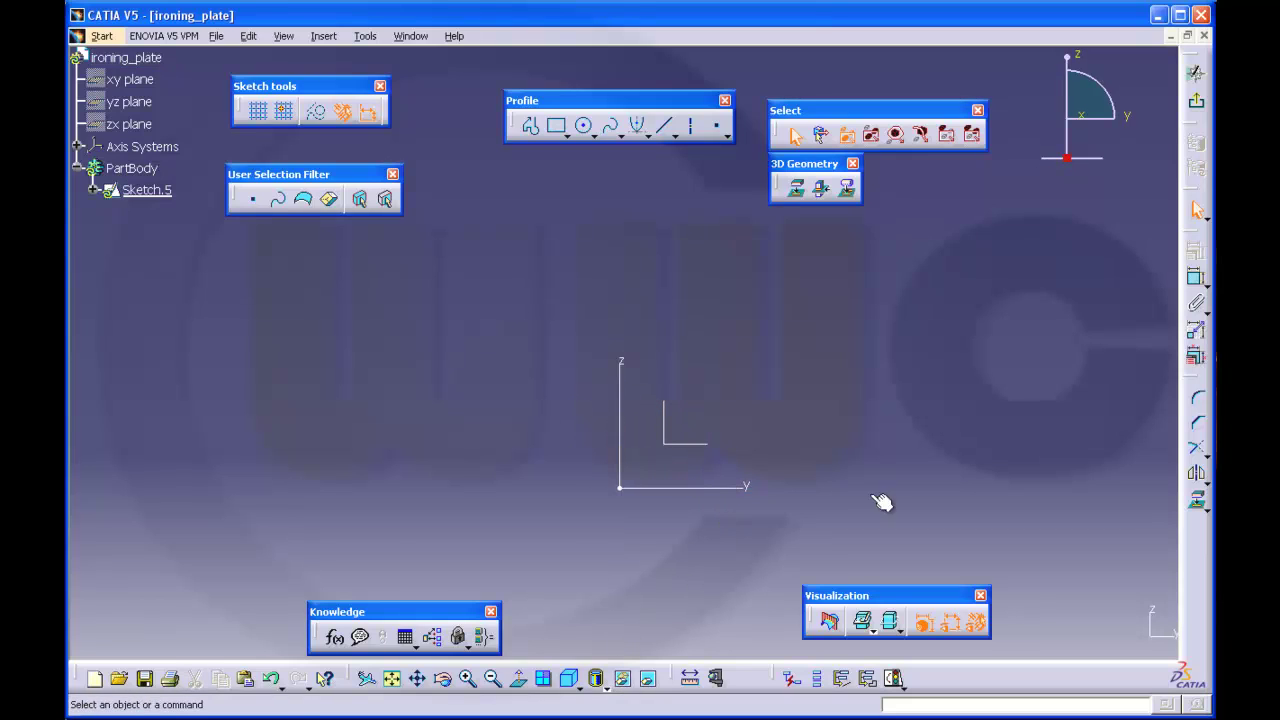
Draw an upward parabola by focus: focus at origin, apex just below, two upper endpoints
{"action": "left_click", "coordinate": [639, 125]}
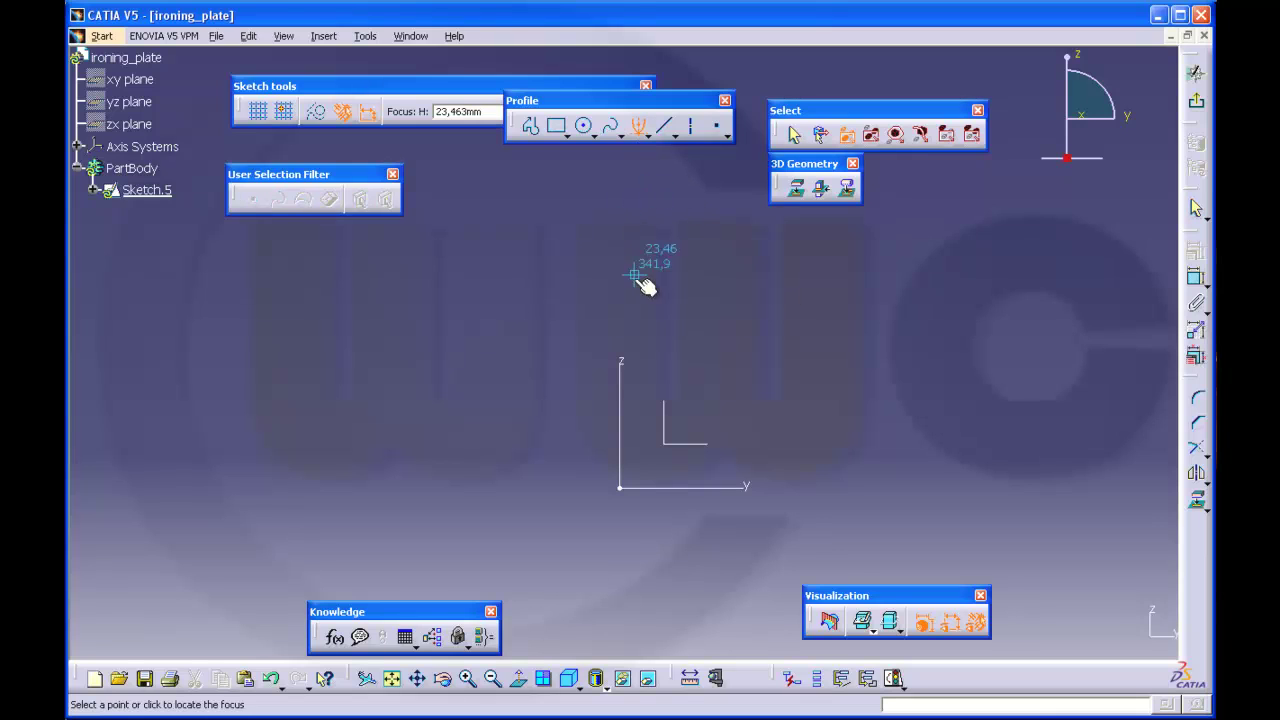
{"action": "left_click", "coordinate": [621, 489]}
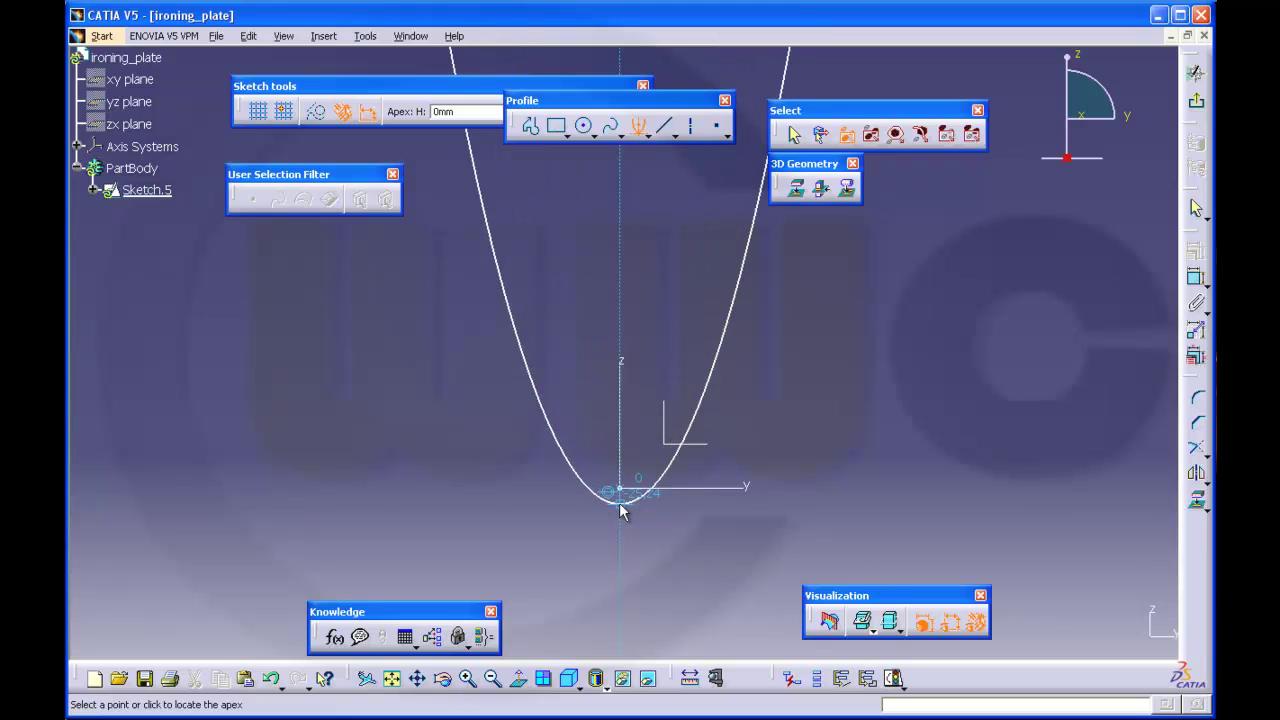
{"action": "left_click", "coordinate": [620, 503]}
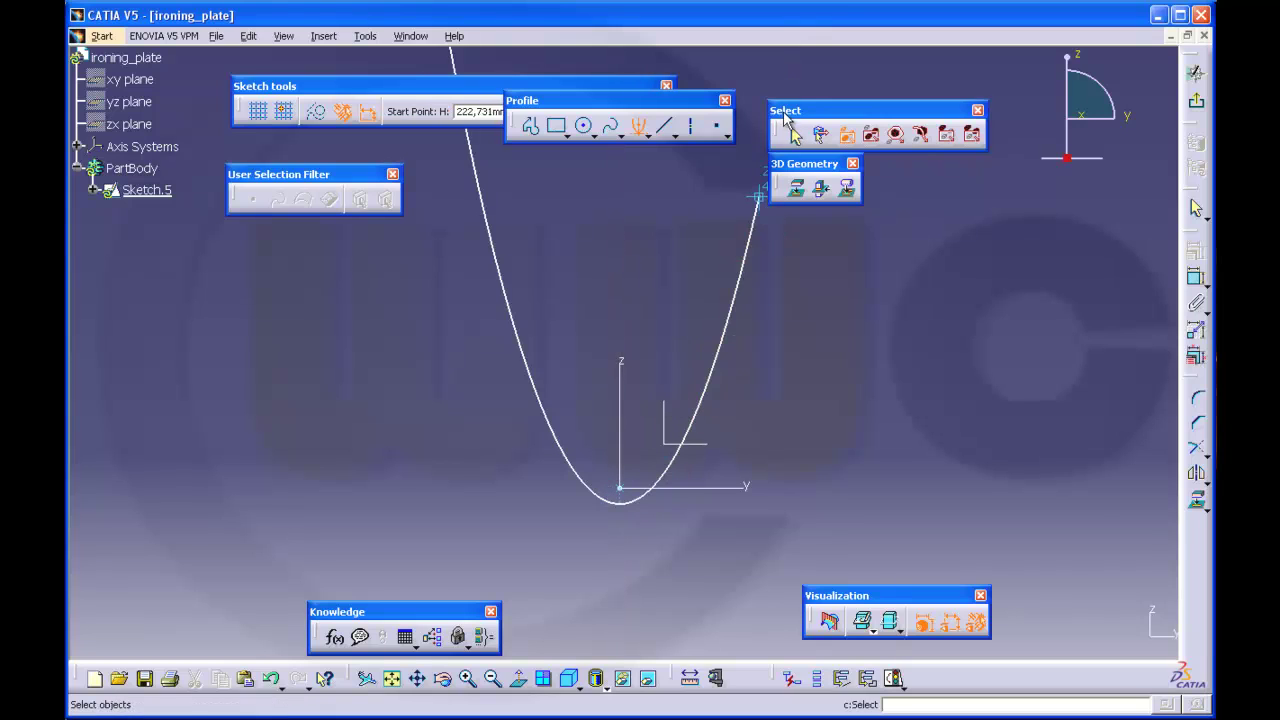
{"action": "left_click", "coordinate": [757, 123]}
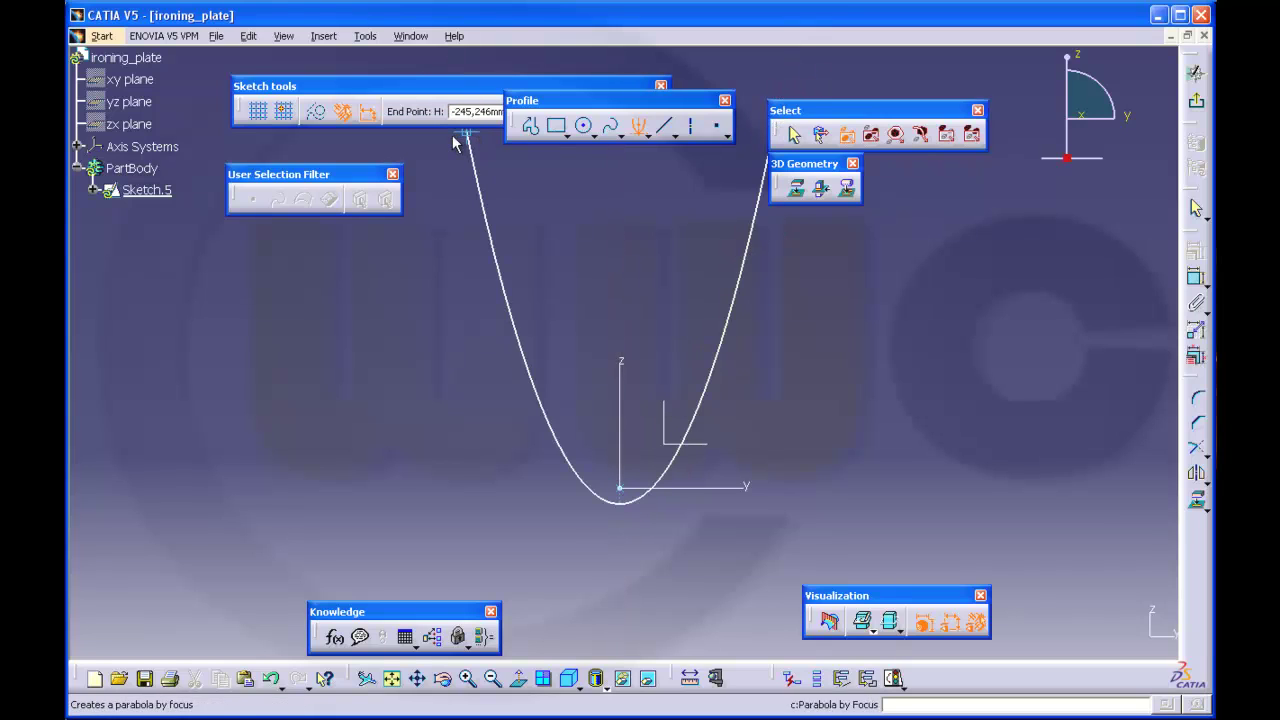
{"action": "middle_click_drag", "start_coordinate": [465, 145], "coordinate": [448, 336]}
{"action": "left_click", "coordinate": [448, 343]}
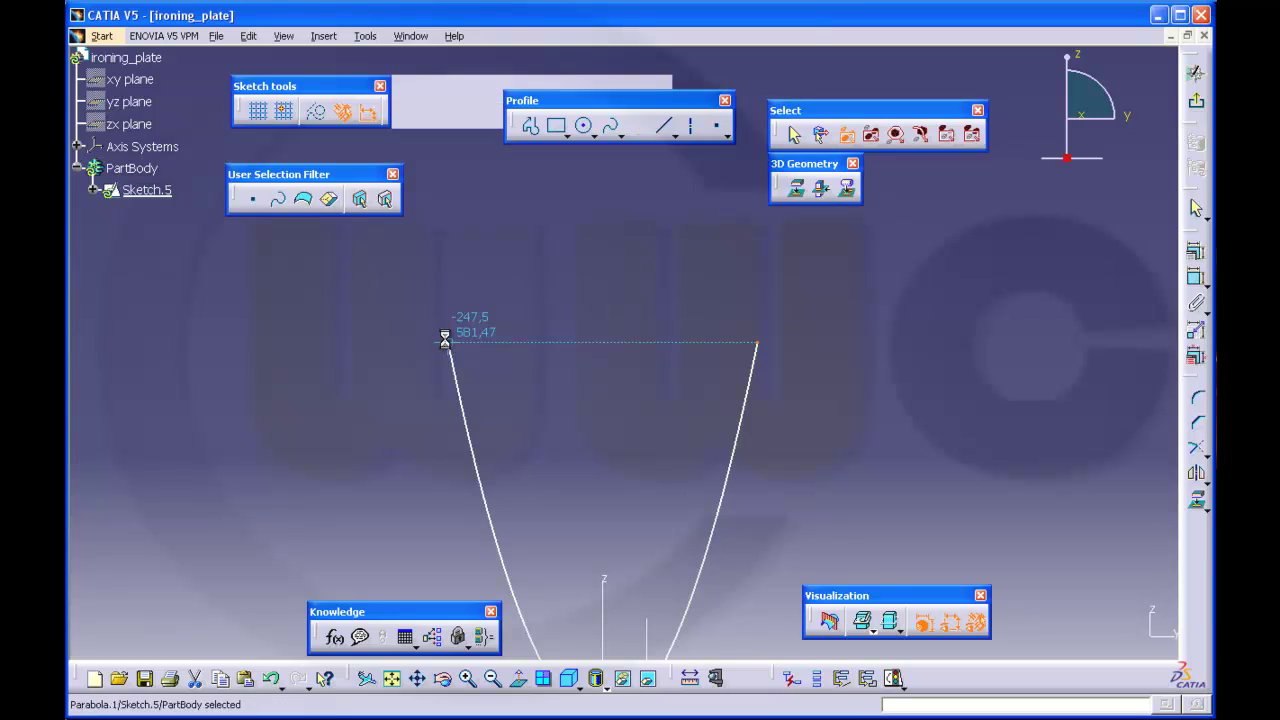
Join the parabola's two upper ends with a line and delete its parallelism constraint
{"action": "left_click", "coordinate": [665, 126]}
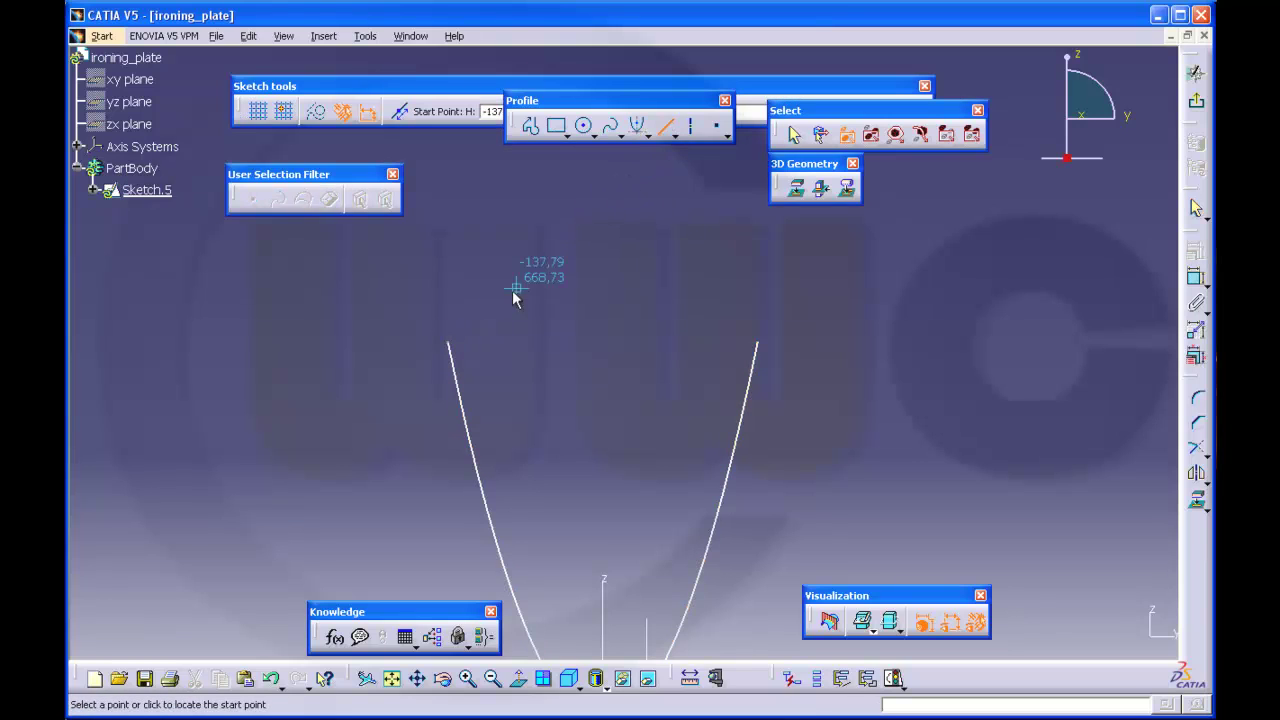
{"action": "left_click", "coordinate": [448, 343]}
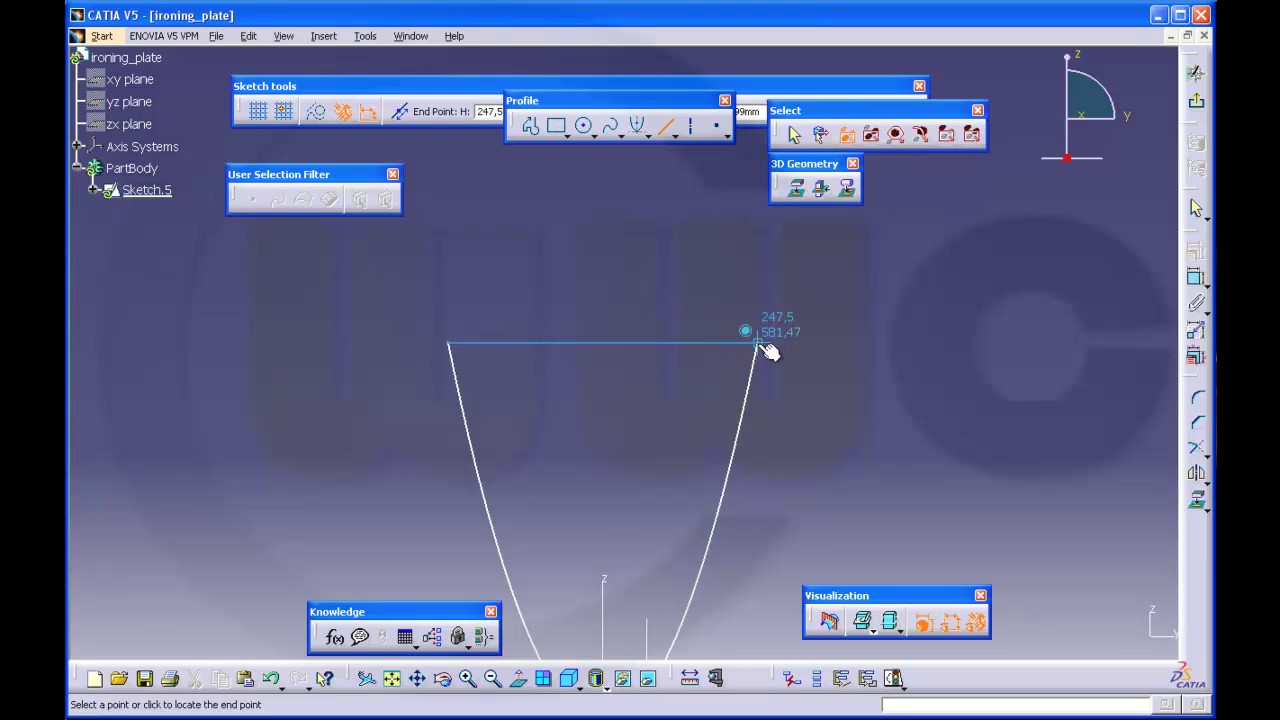
{"action": "left_click", "coordinate": [758, 343]}
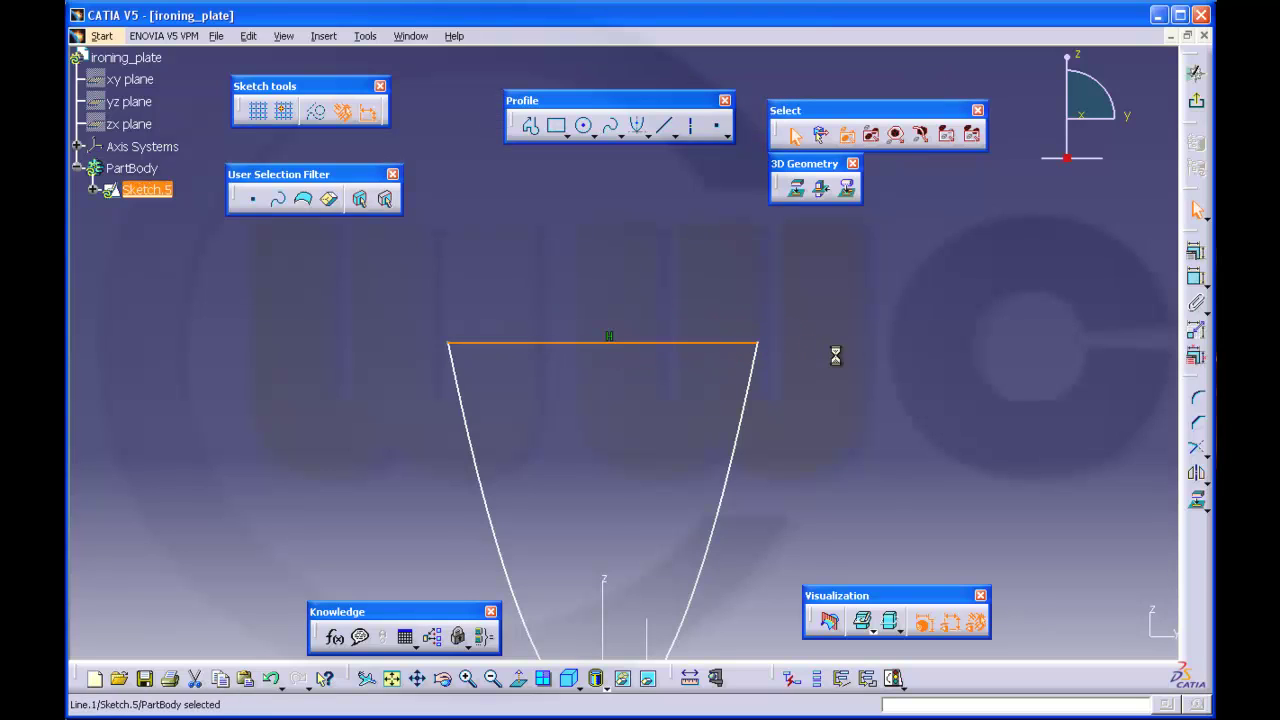
{"action": "left_click", "coordinate": [612, 341]}
{"action": "key", "text": "Delete"}
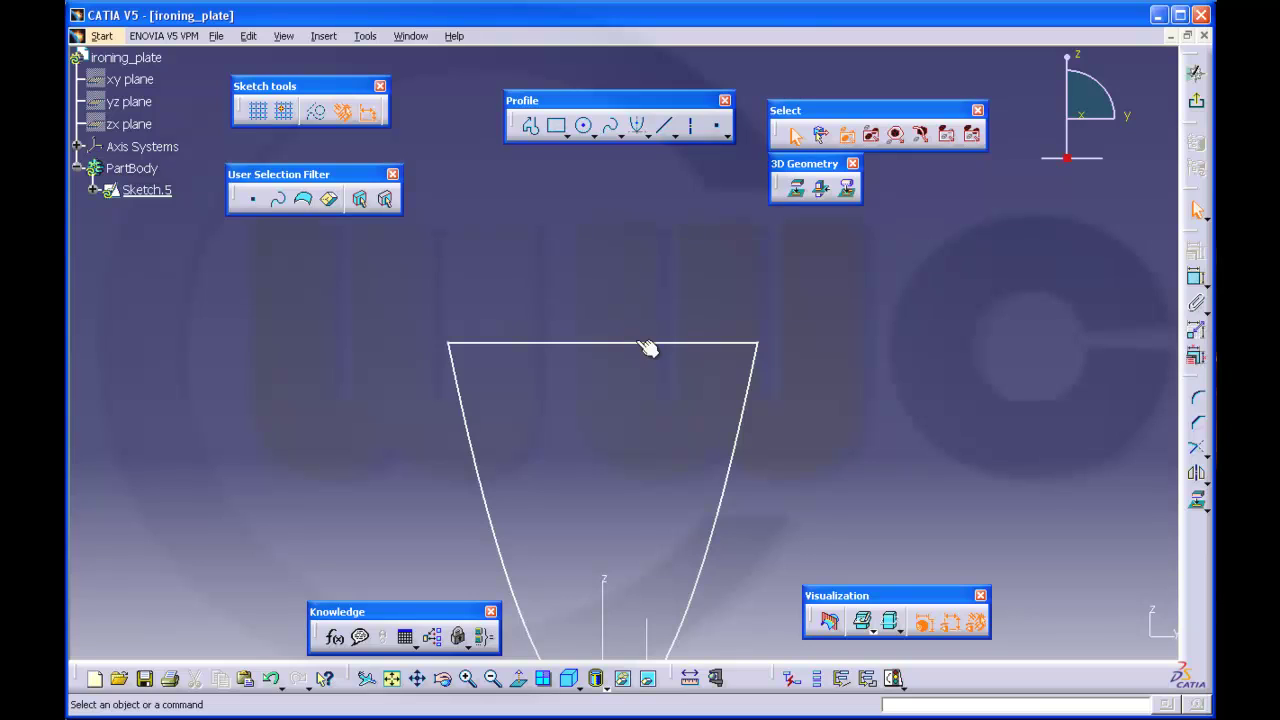
{"action": "mouse_move", "coordinate": [857, 371]}
{"action": "middle_mouse_down"}
{"action": "mouse_move", "coordinate": [811, 380]}
{"action": "mouse_move", "coordinate": [876, 379]}
{"action": "mouse_move", "coordinate": [893, 265]}
{"action": "middle_mouse_up"}
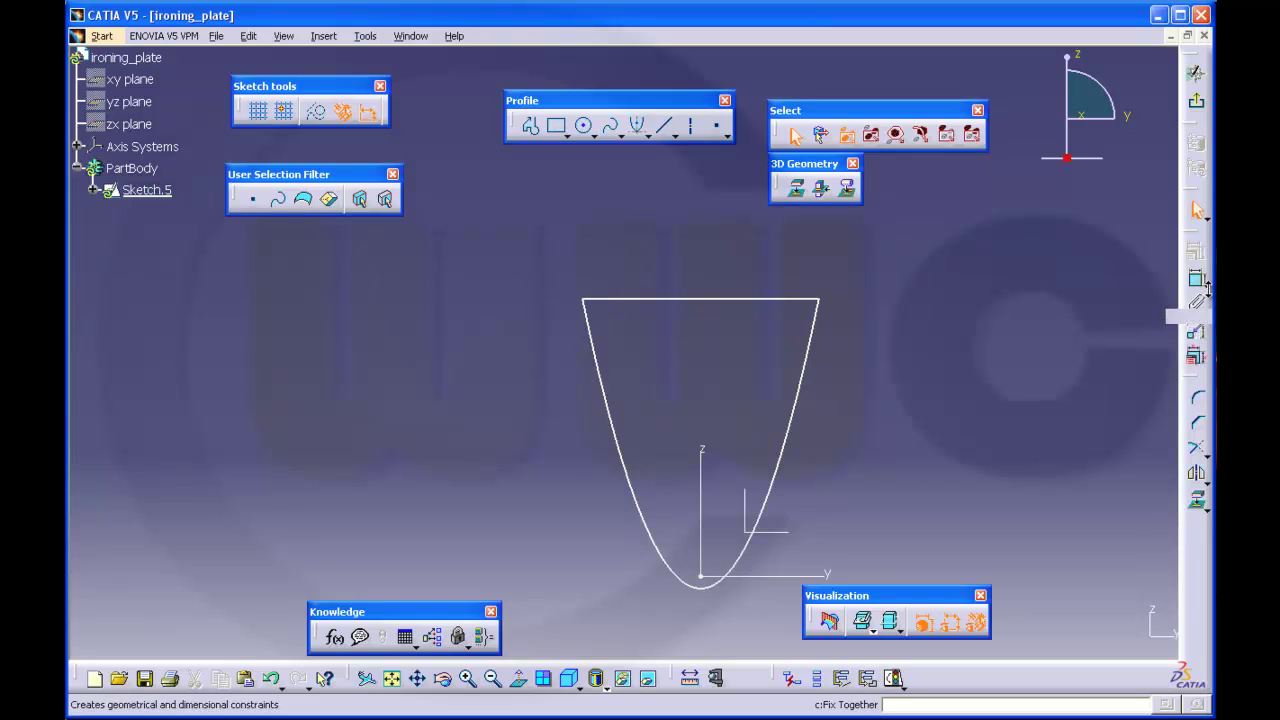
Auto-constrain the parabola with both axes as references and the V axis as symmetry line
{"action": "left_click", "coordinate": [1201, 340]}
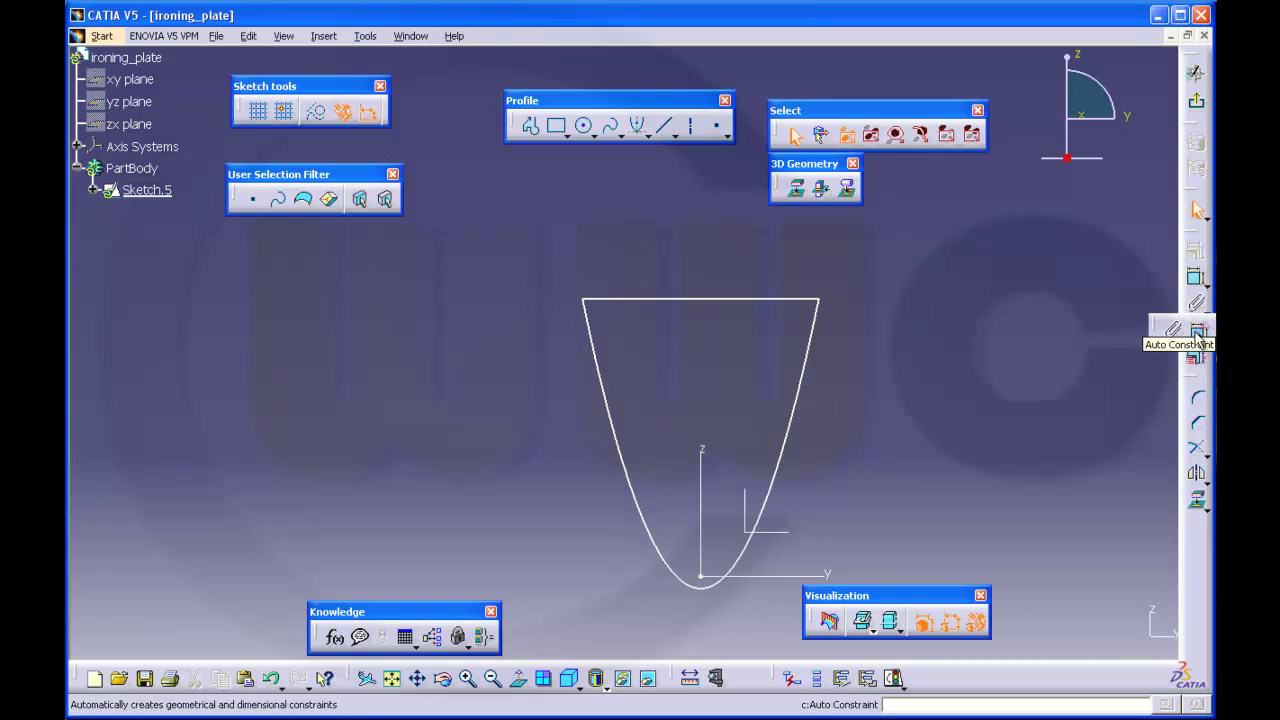
{"action": "left_click", "coordinate": [1198, 334]}
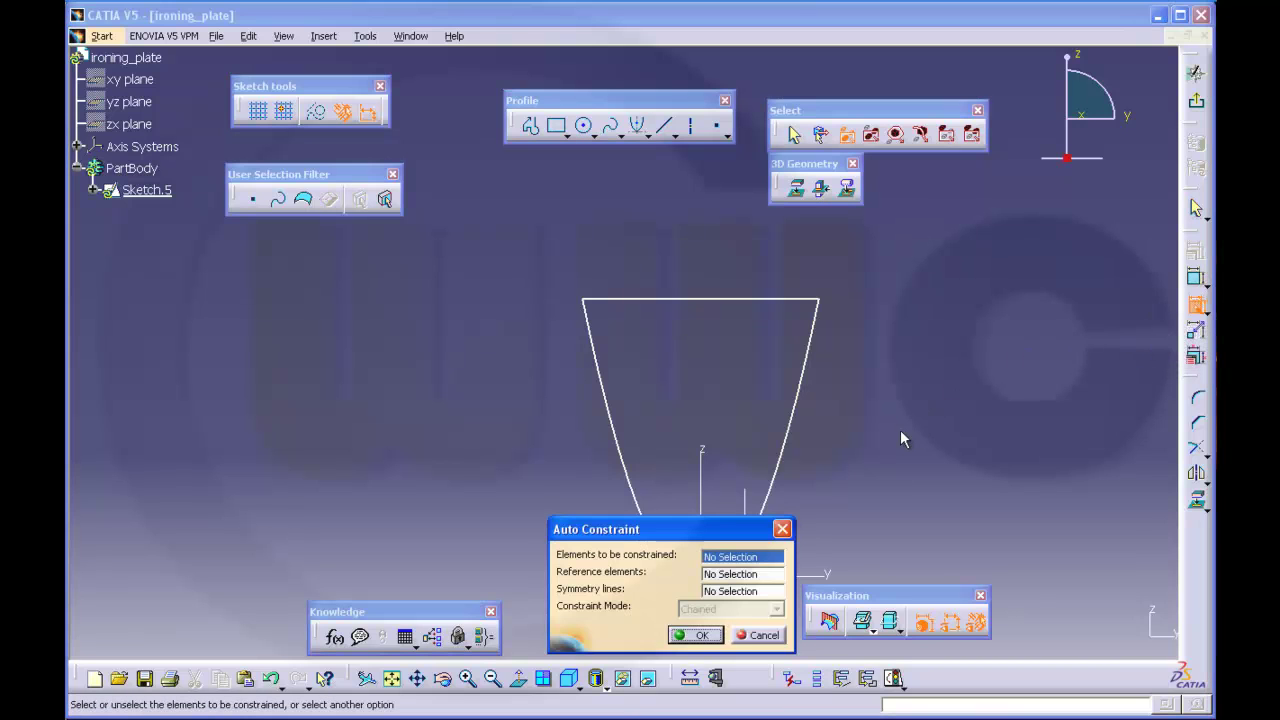
{"action": "mouse_move", "coordinate": [900, 437]}
{"action": "middle_mouse_down"}
{"action": "mouse_move", "coordinate": [1048, 363]}
{"action": "mouse_move", "coordinate": [1013, 352]}
{"action": "middle_mouse_up"}
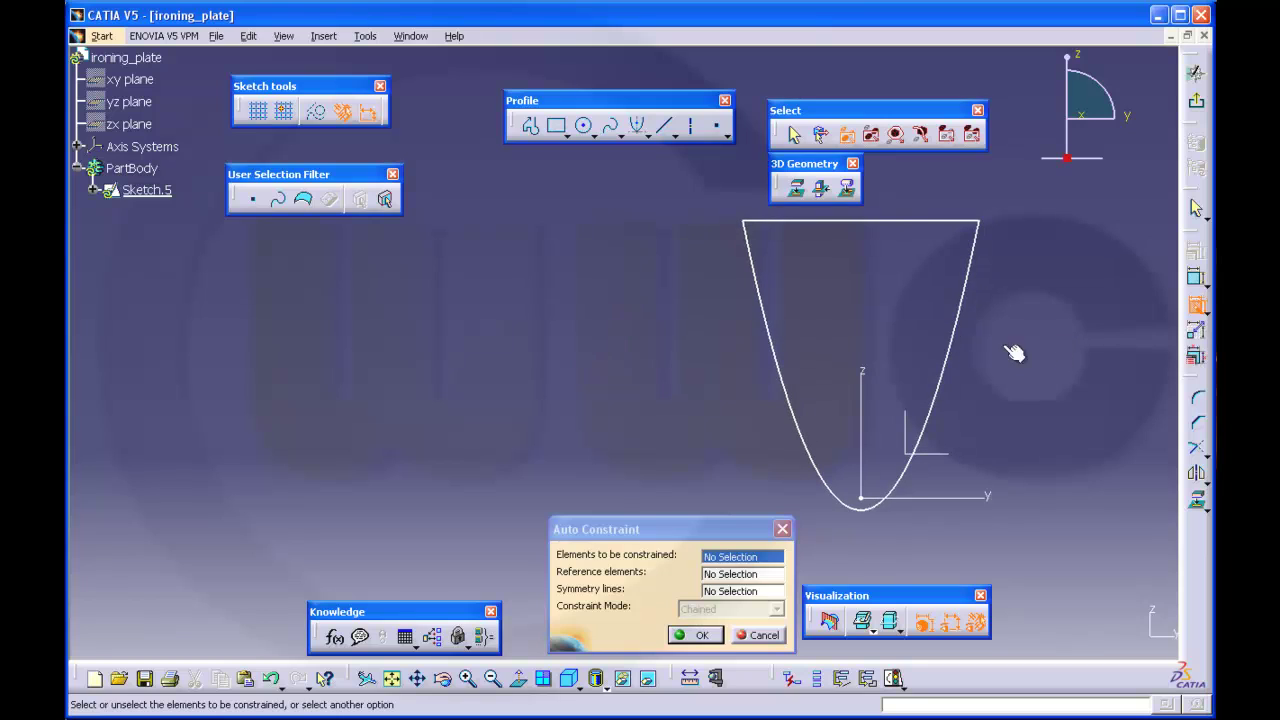
{"action": "left_click", "coordinate": [778, 221]}
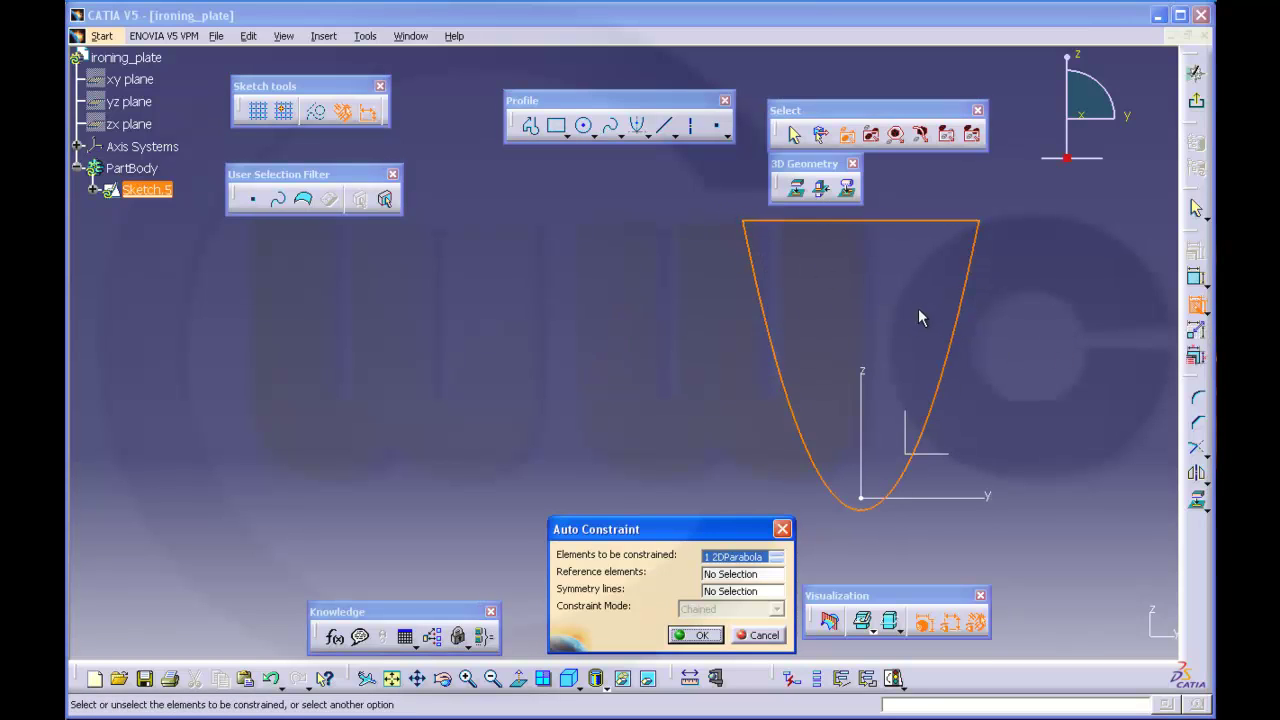
{"action": "left_click", "coordinate": [757, 574]}
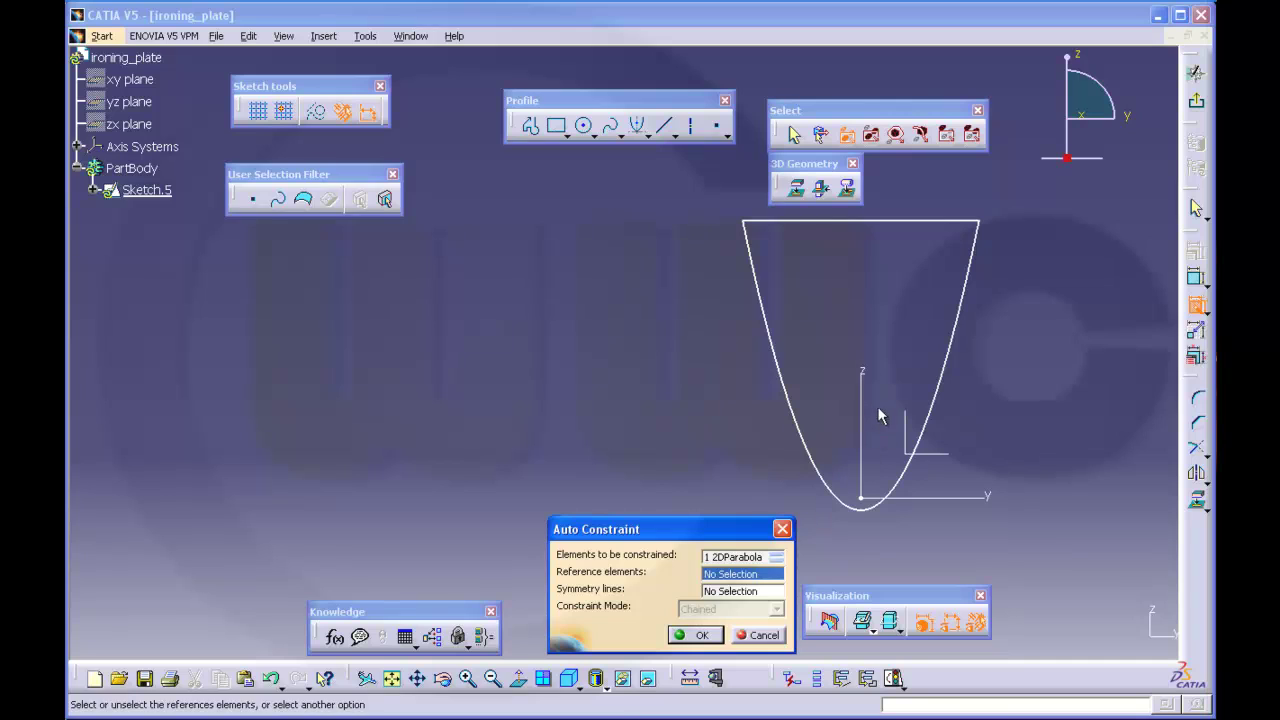
{"action": "left_click", "coordinate": [874, 376]}
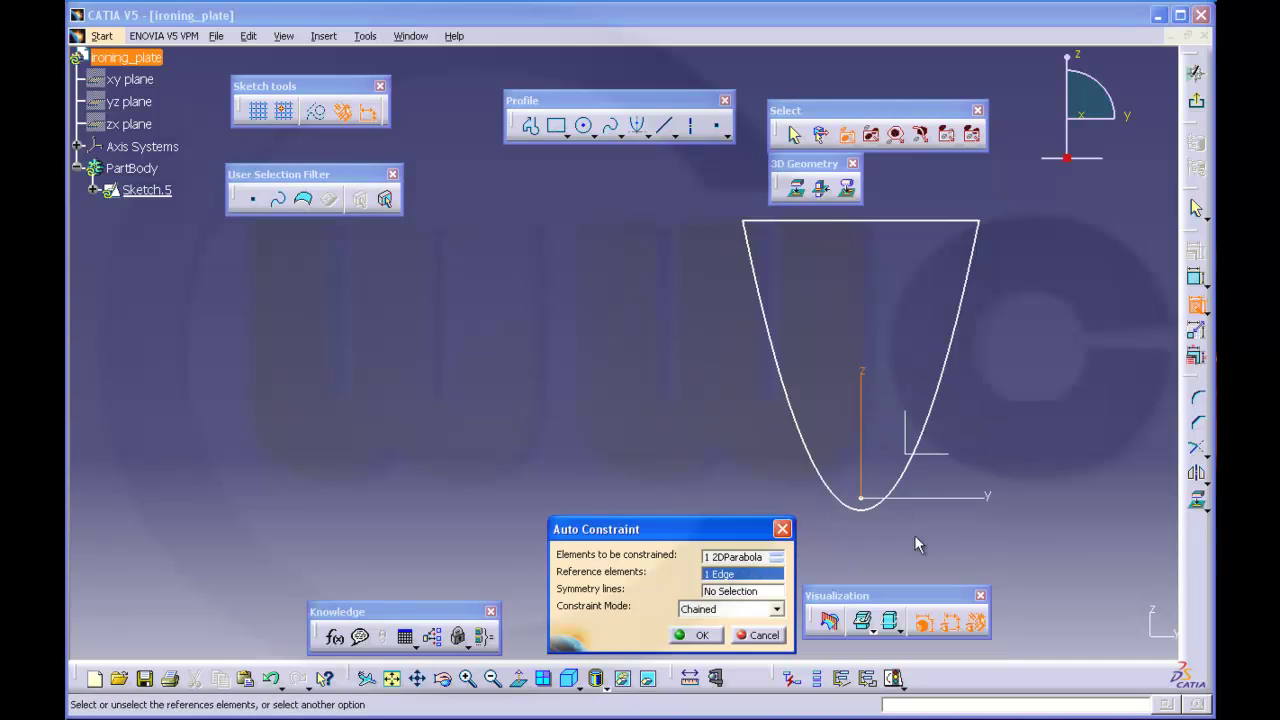
{"action": "left_click", "coordinate": [982, 496]}
{"action": "left_click", "coordinate": [730, 591]}
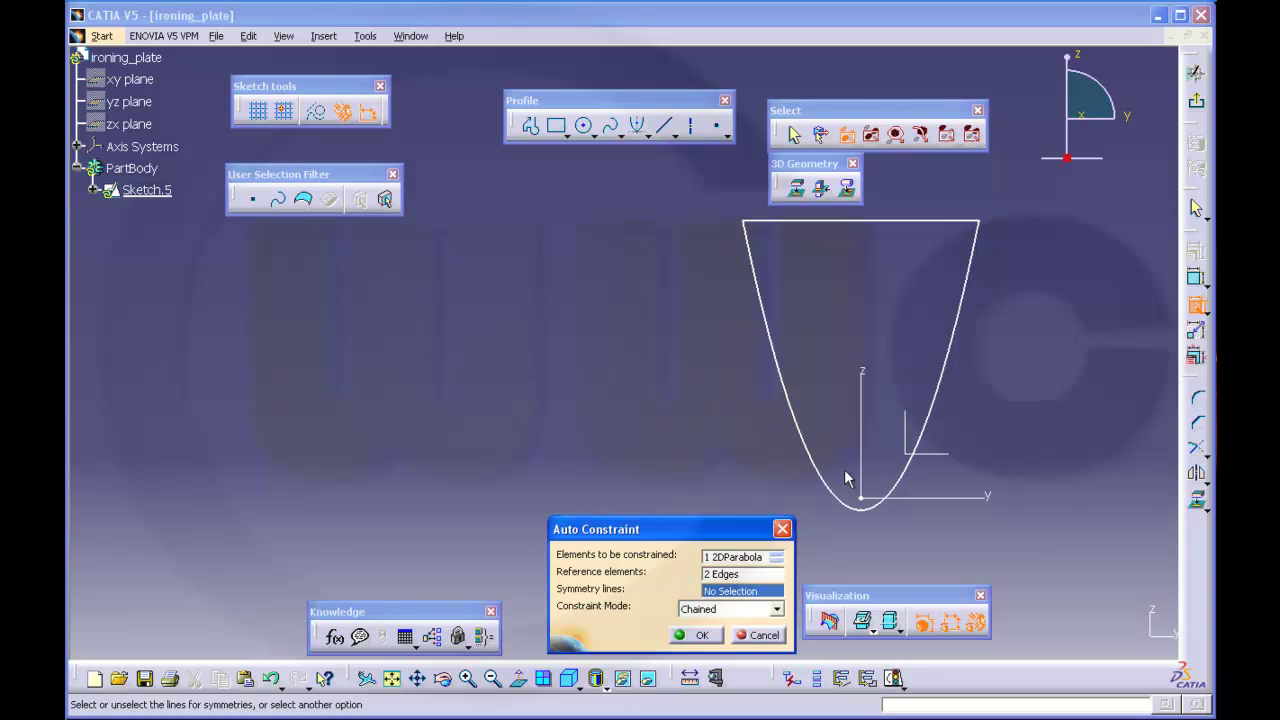
{"action": "left_click", "coordinate": [874, 376]}
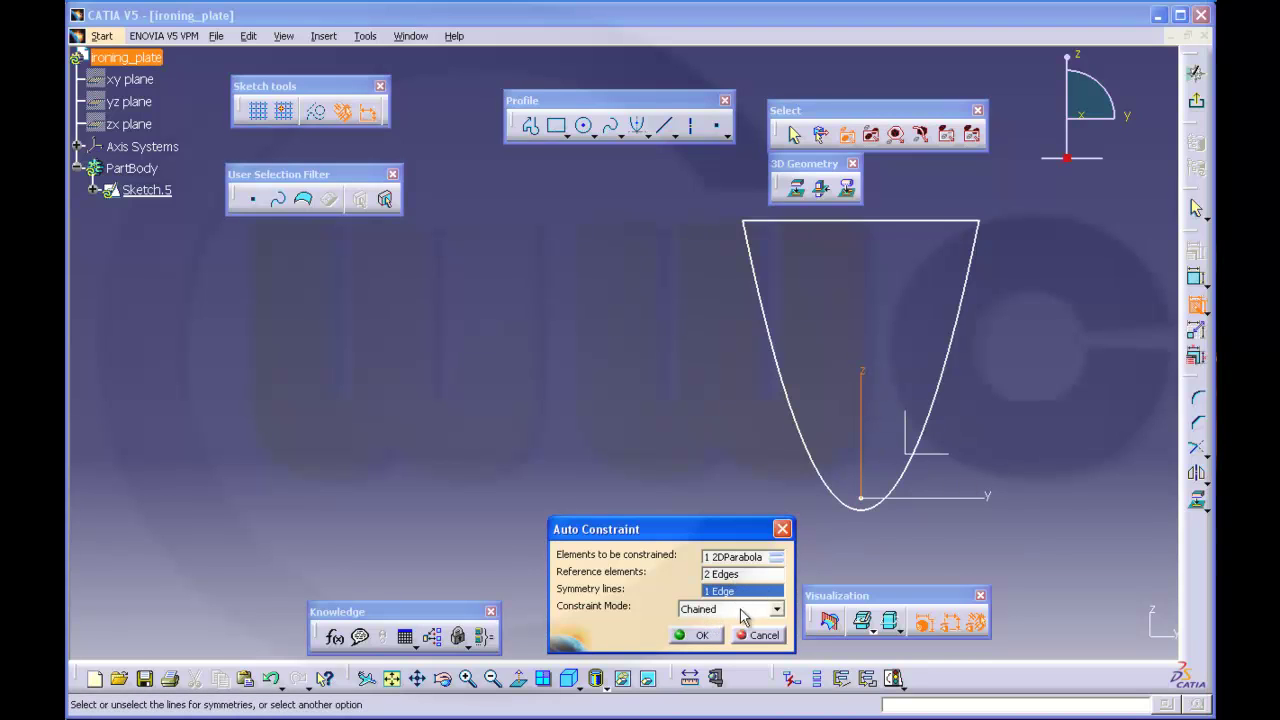
{"action": "left_click", "coordinate": [703, 636]}
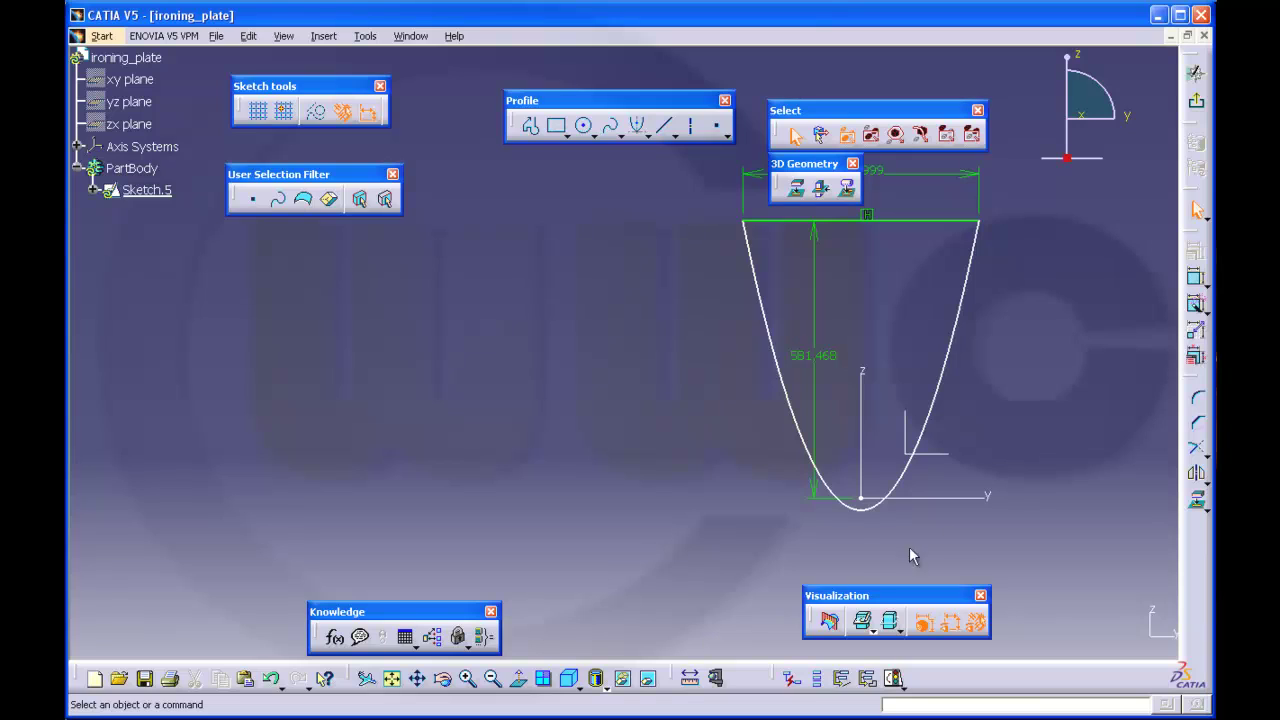
Make the parabola's top endpoints symmetric about the V axis, then exit the sketch
{"action": "middle_click_drag", "start_coordinate": [1014, 455], "coordinate": [961, 438]}
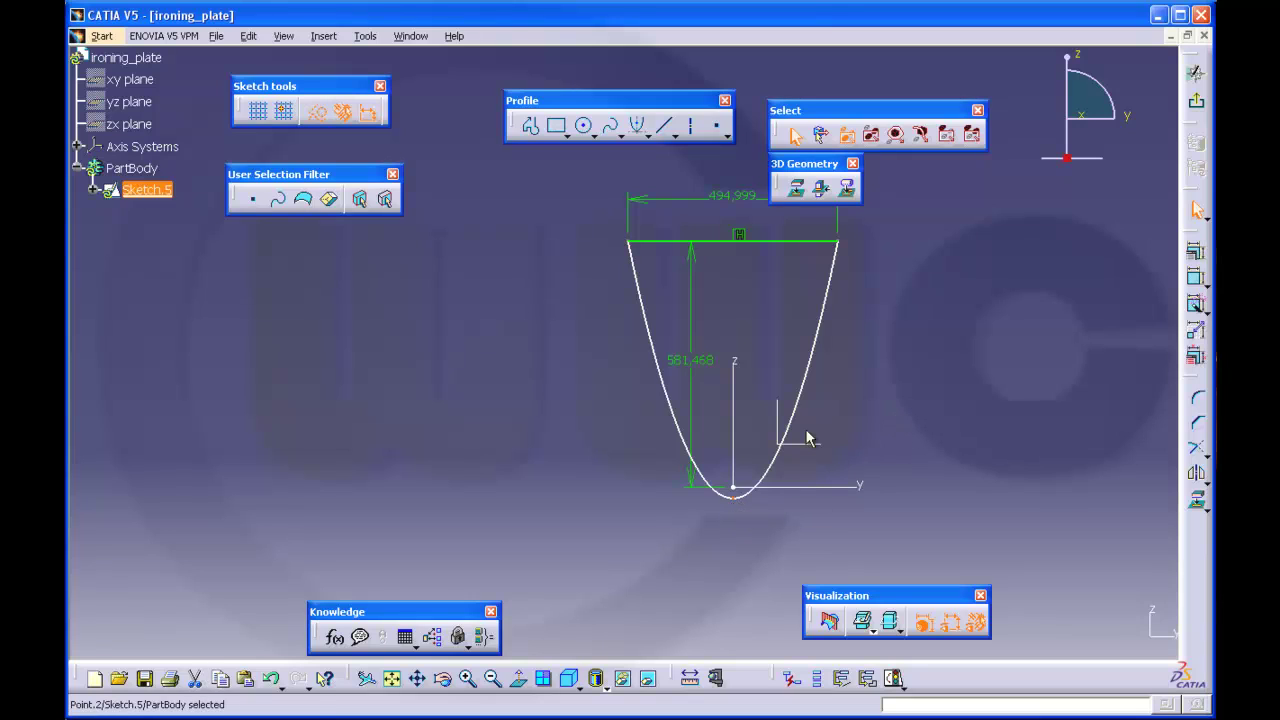
{"action": "mouse_move", "coordinate": [800, 400]}
{"action": "left_mouse_down"}
{"action": "mouse_move", "coordinate": [787, 400]}
{"action": "mouse_move", "coordinate": [800, 404]}
{"action": "left_mouse_up"}
{"action": "left_click", "coordinate": [1014, 329]}
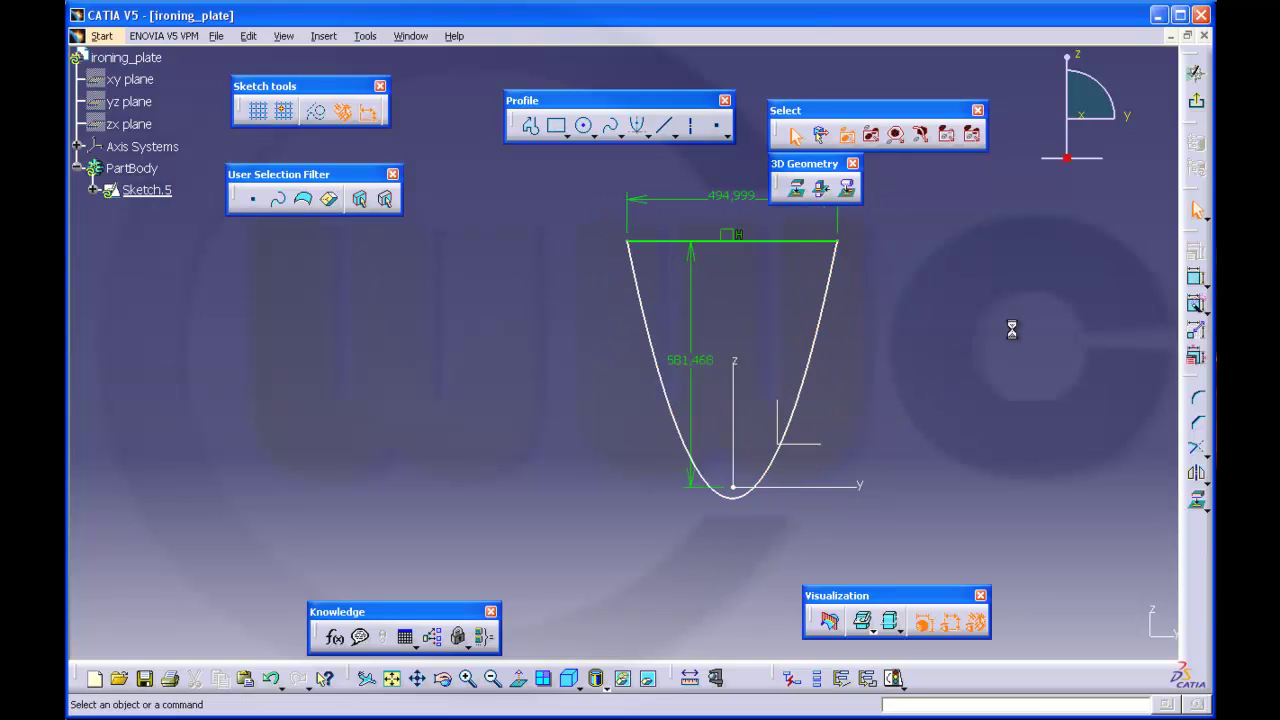
{"action": "left_click", "coordinate": [1196, 283]}
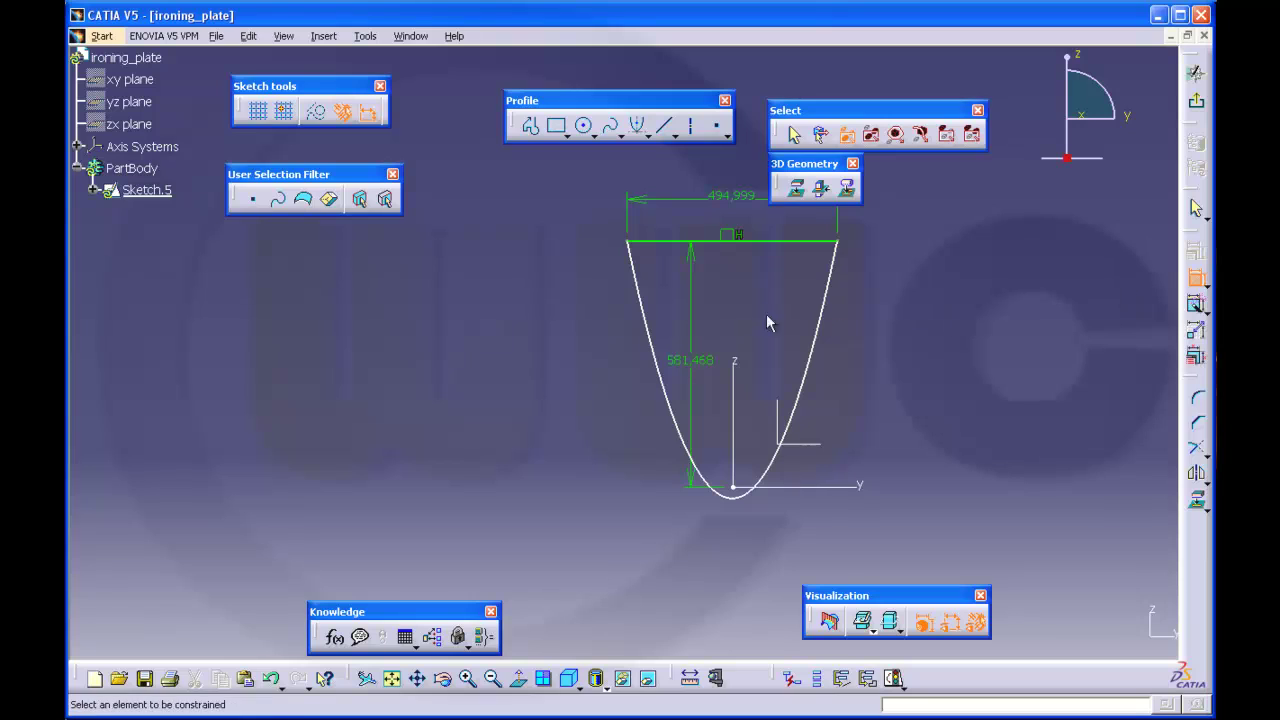
{"action": "left_click", "coordinate": [628, 242]}
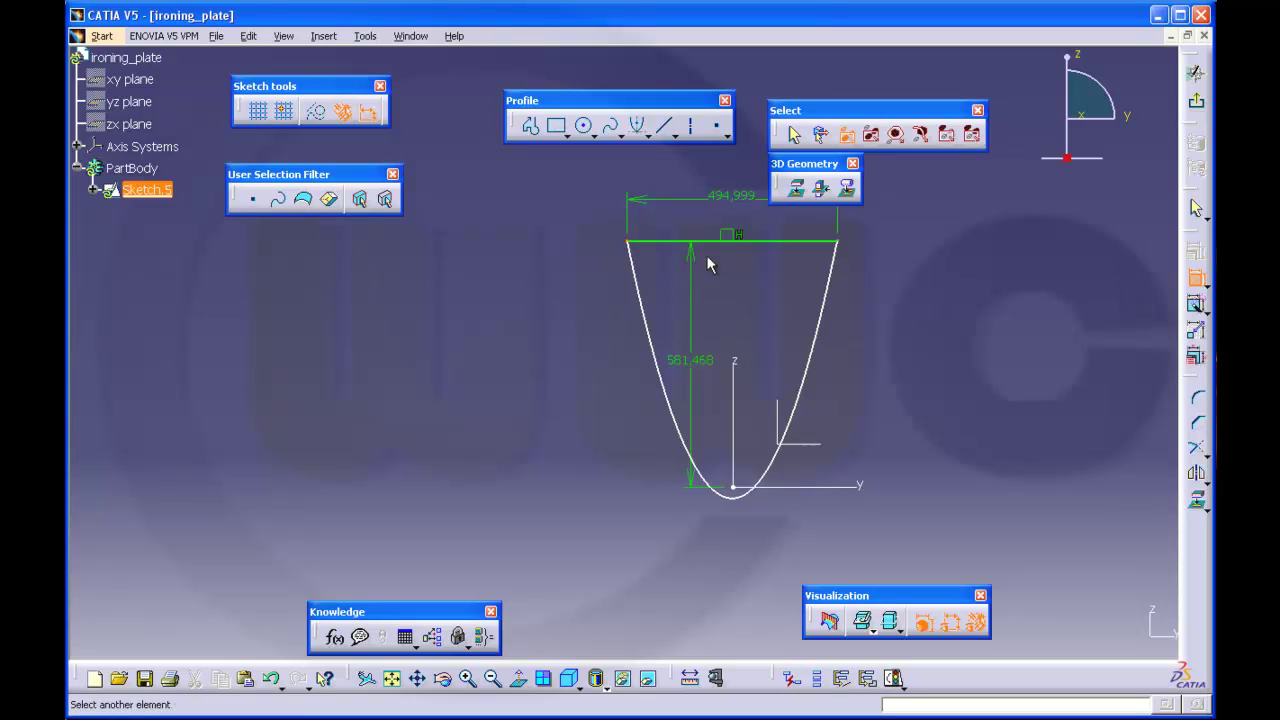
{"action": "left_click", "coordinate": [840, 243]}
{"action": "right_click", "coordinate": [764, 299]}
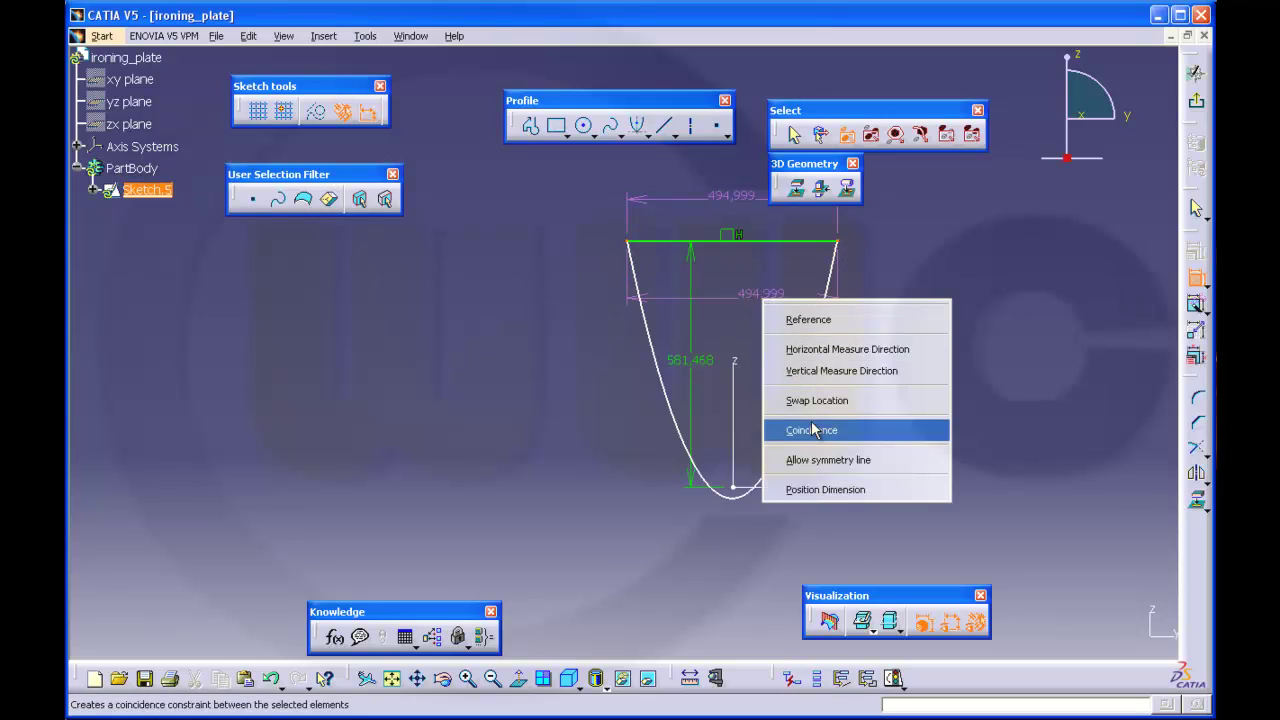
{"action": "left_click", "coordinate": [818, 460]}
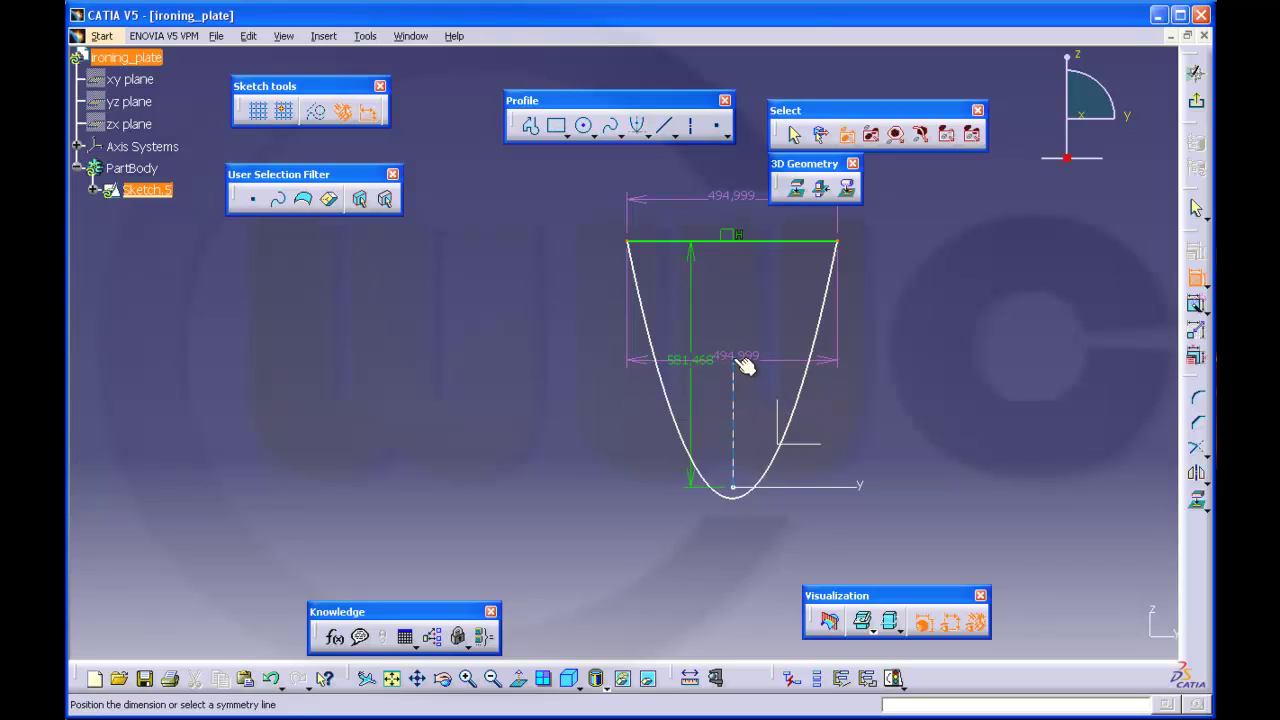
{"action": "left_click", "coordinate": [743, 365]}
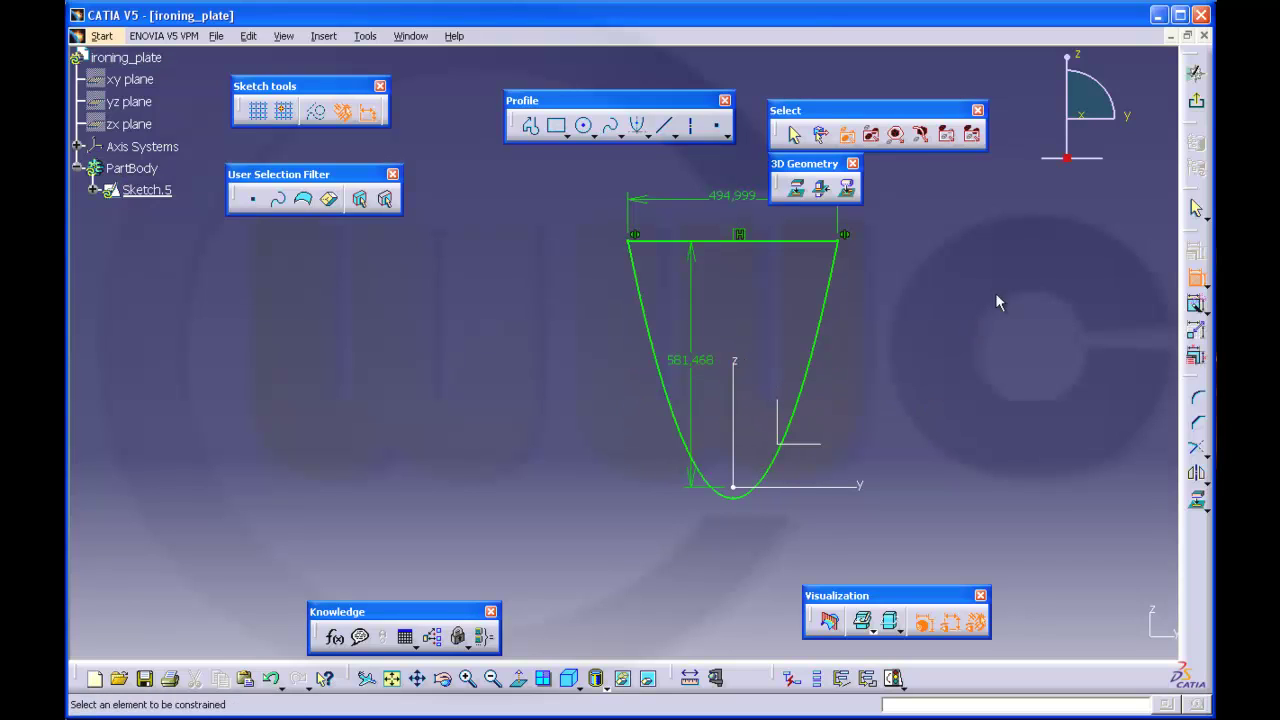
{"action": "left_click", "coordinate": [1196, 100]}
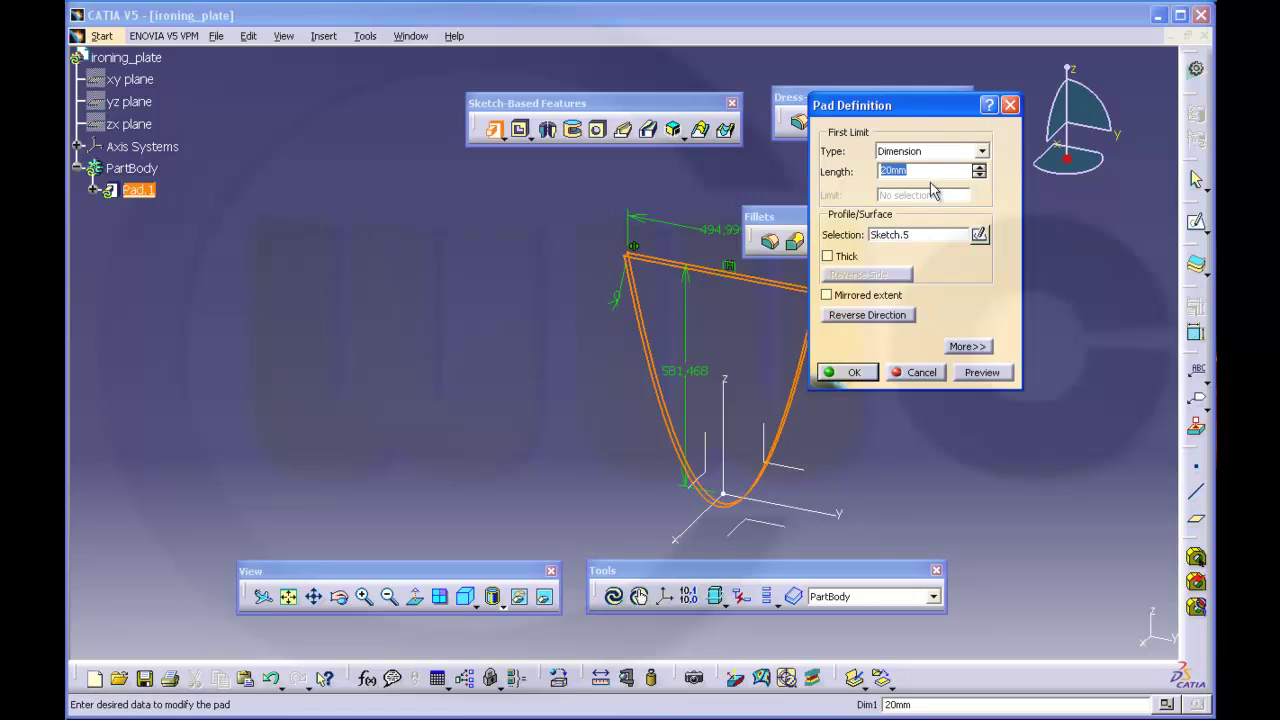
Pad Sketch.5 to 20 mm as Pad.1 and orbit to inspect the plate
{"action": "left_click", "coordinate": [866, 374]}
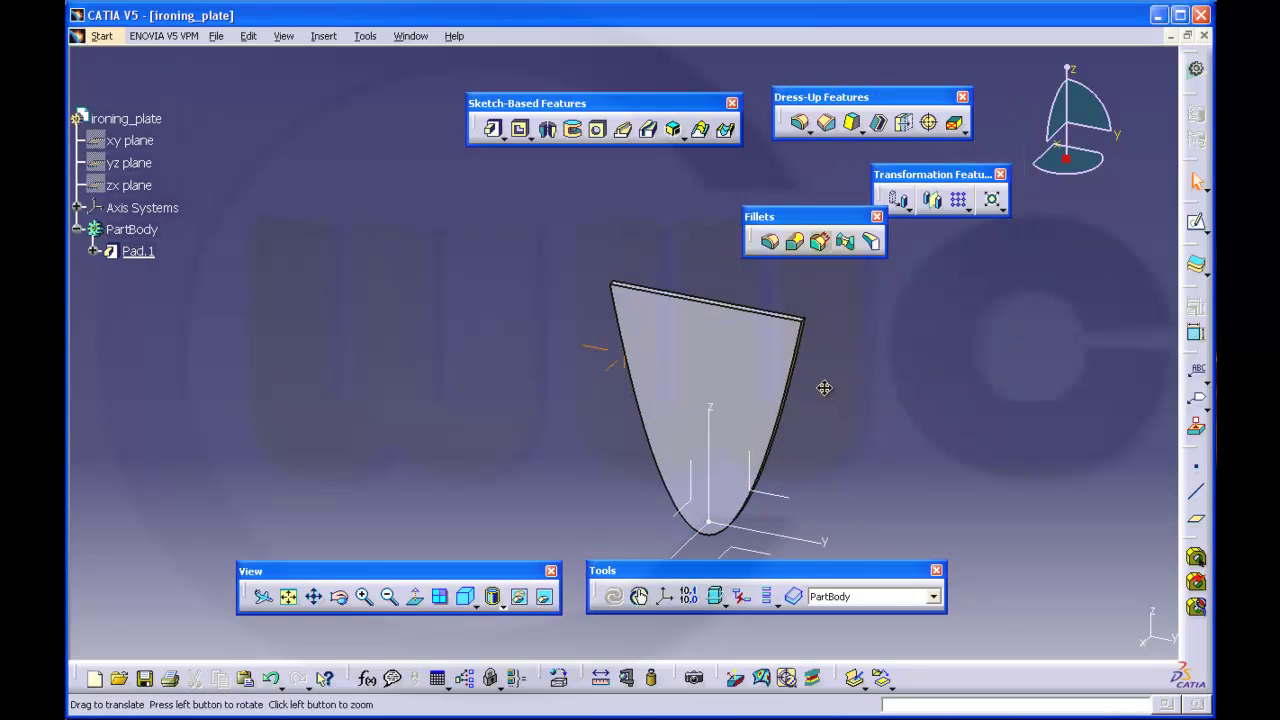
{"action": "mouse_move", "coordinate": [824, 388]}
{"action": "middle_mouse_down"}
{"action": "mouse_move", "coordinate": [822, 364]}
{"action": "mouse_move", "coordinate": [876, 369]}
{"action": "mouse_move", "coordinate": [816, 428]}
{"action": "mouse_move", "coordinate": [1007, 342]}
{"action": "middle_mouse_up"}
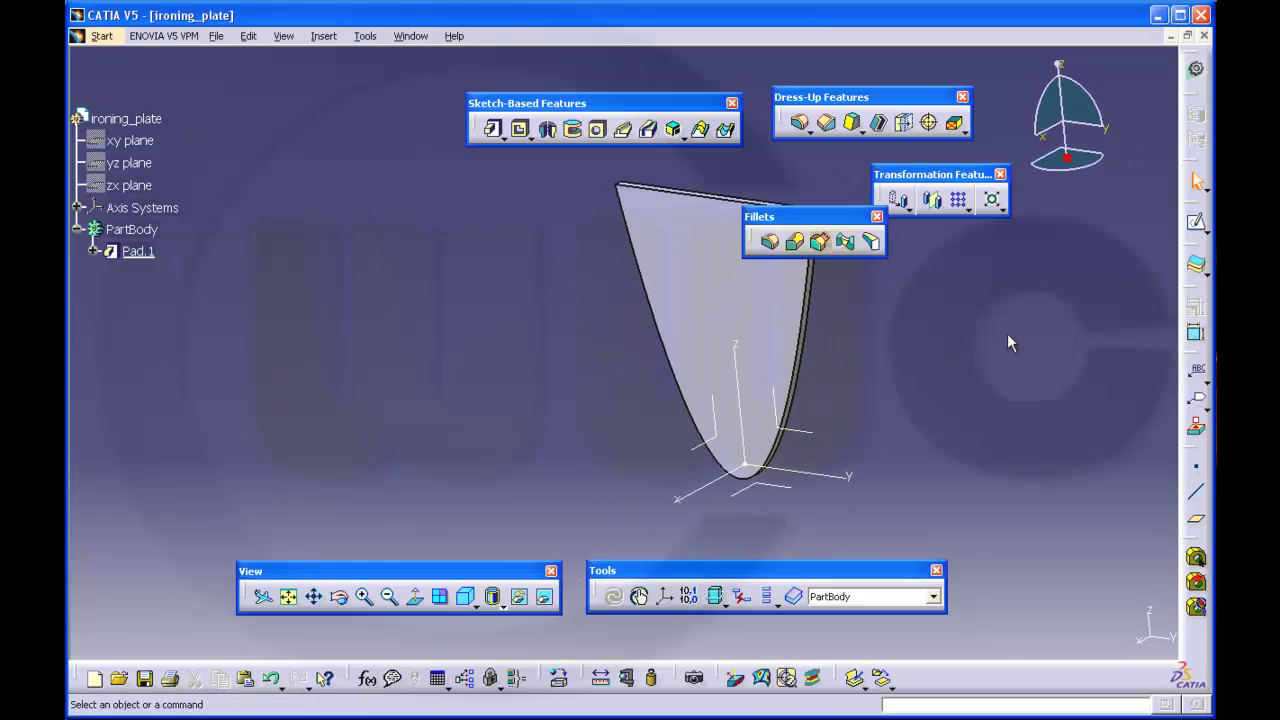
Start Sketch.6 on the plate and hide its sketch axes
{"action": "left_click", "coordinate": [1196, 222]}
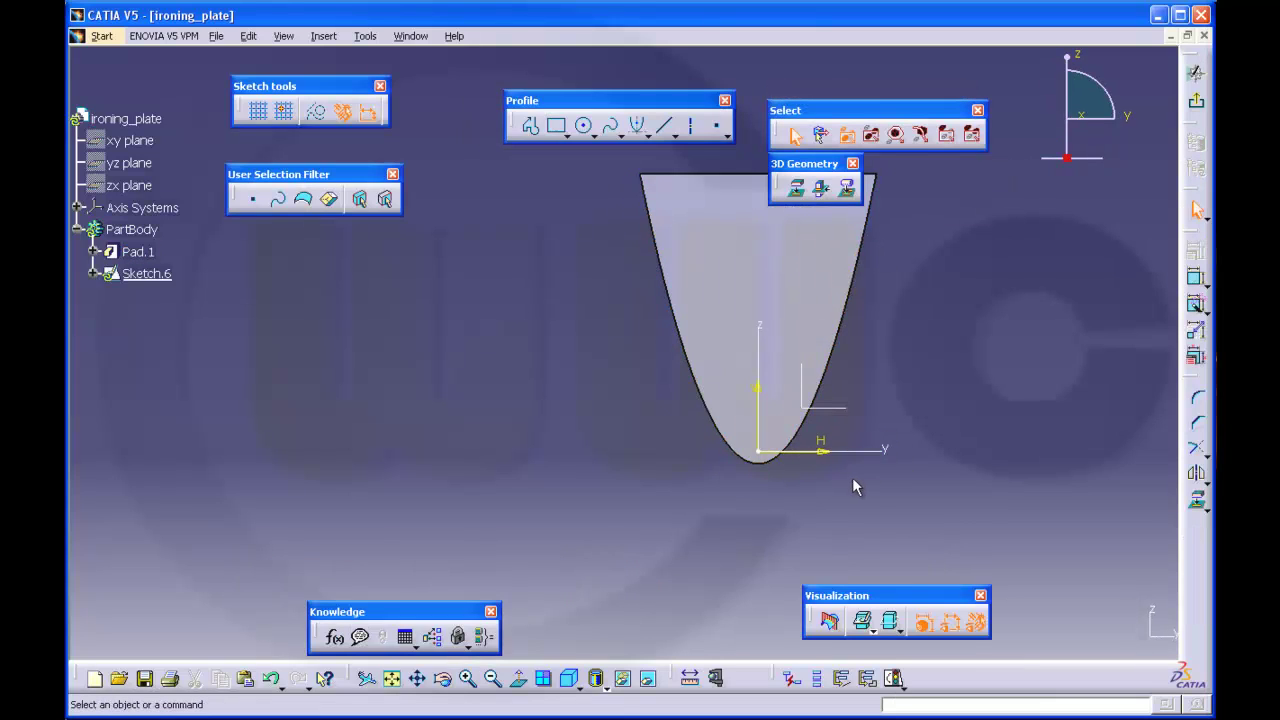
{"action": "left_click_drag", "start_coordinate": [848, 478], "coordinate": [725, 363]}
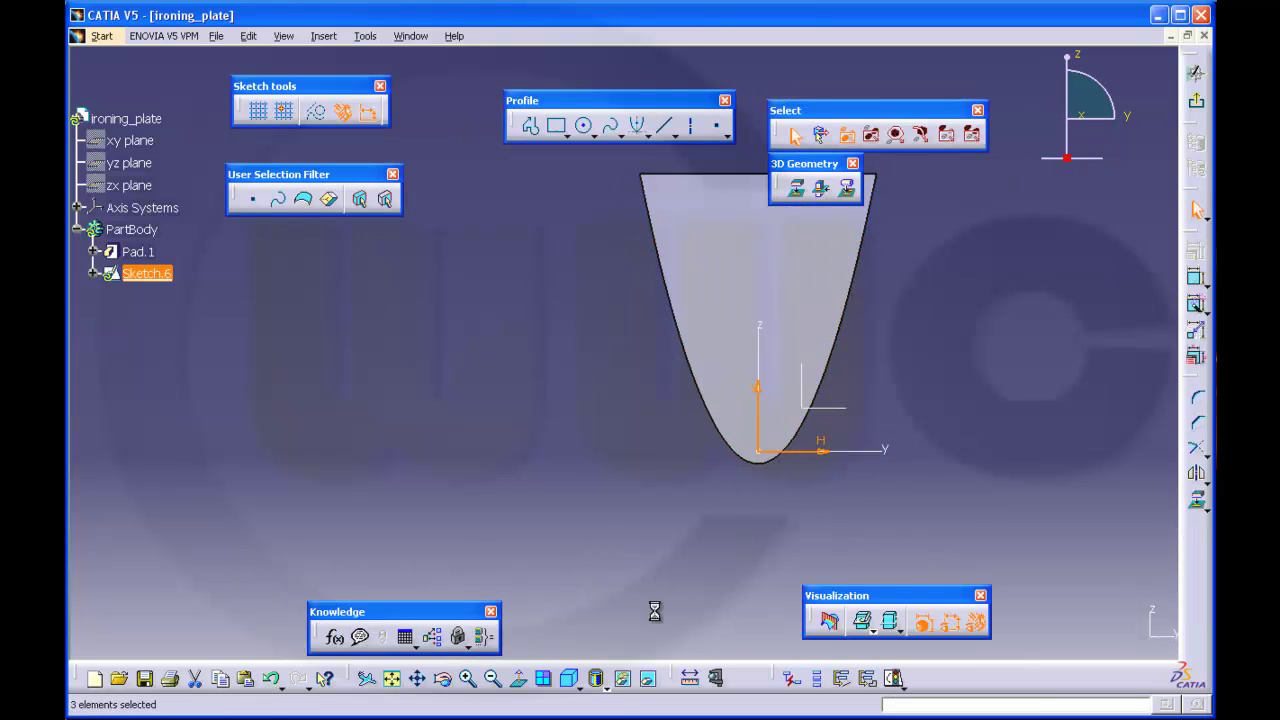
{"action": "left_click", "coordinate": [630, 678]}
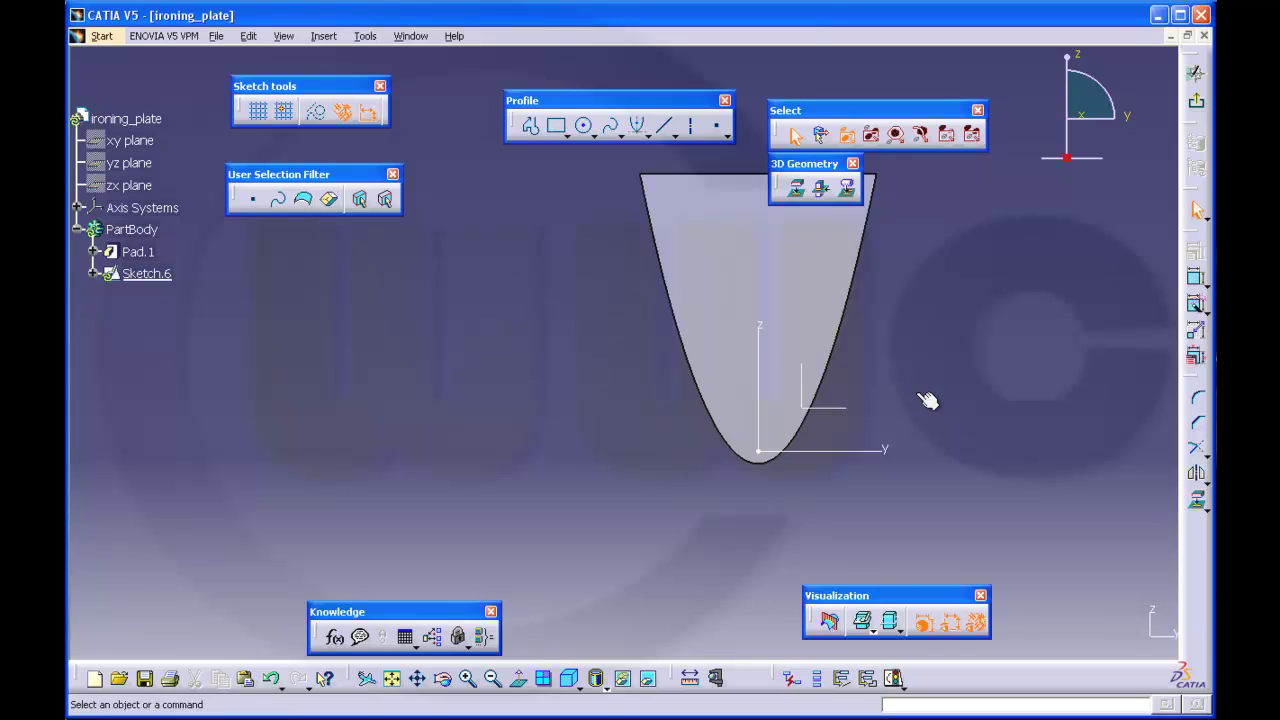
{"action": "middle_click_drag", "start_coordinate": [910, 395], "coordinate": [860, 480]}
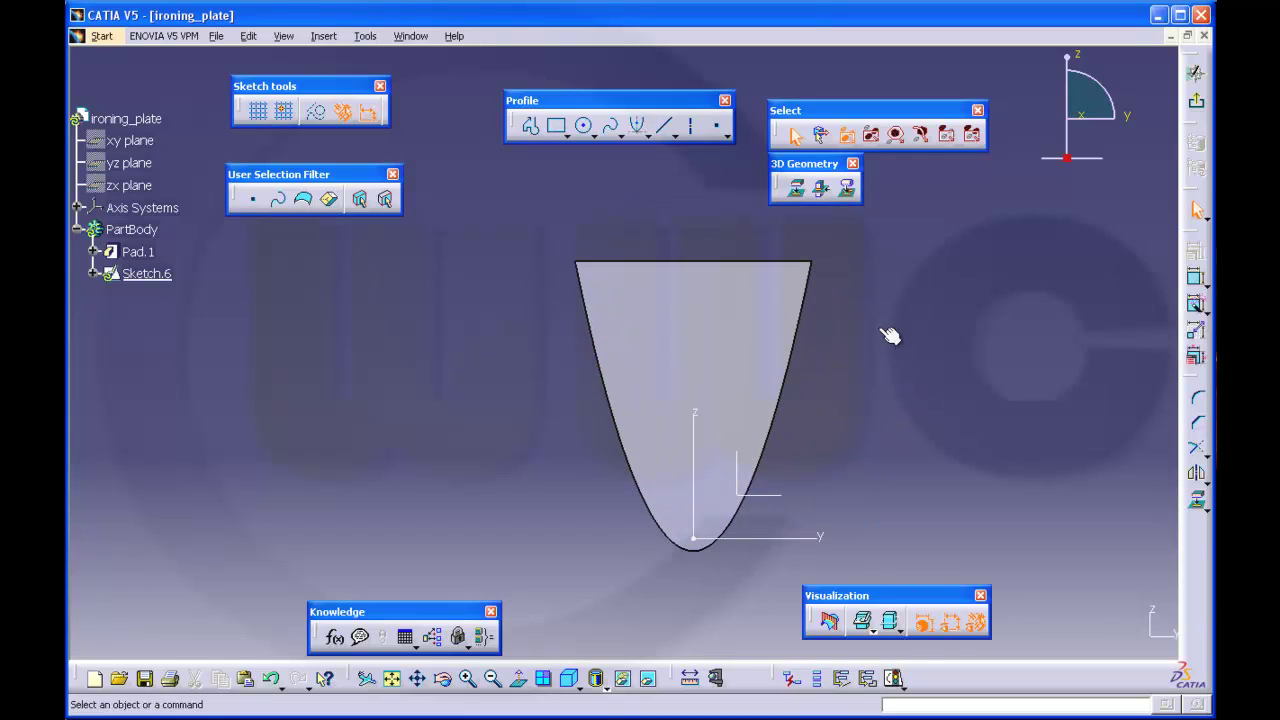
Draw a smaller parabola by focus inside the plate, with focus, apex and both branch ends
{"action": "left_click", "coordinate": [639, 128]}
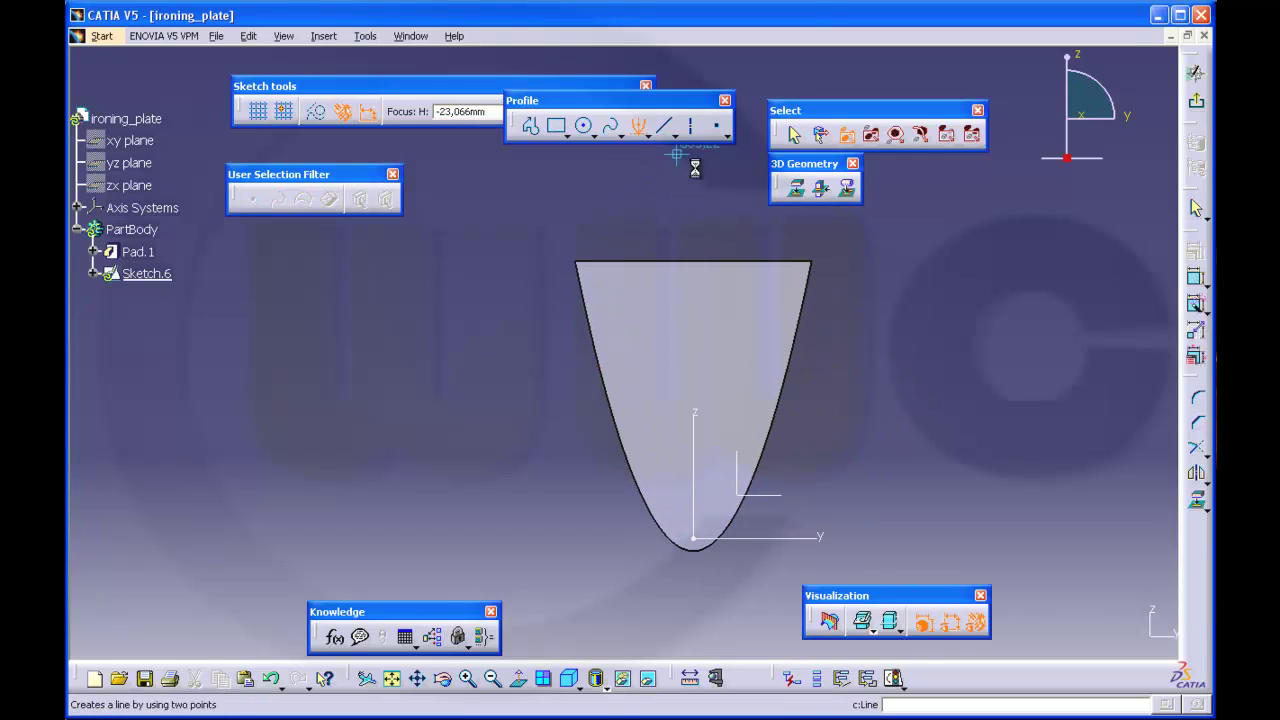
{"action": "left_click", "coordinate": [698, 492]}
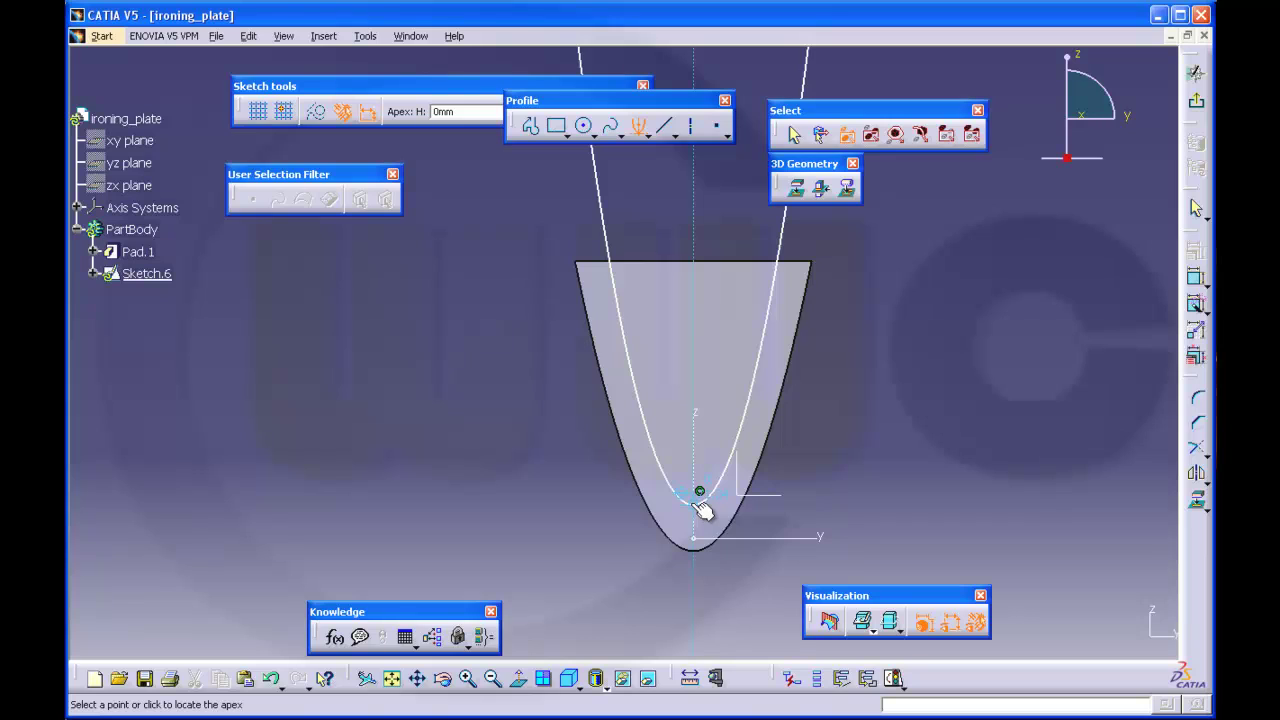
{"action": "left_click", "coordinate": [713, 497]}
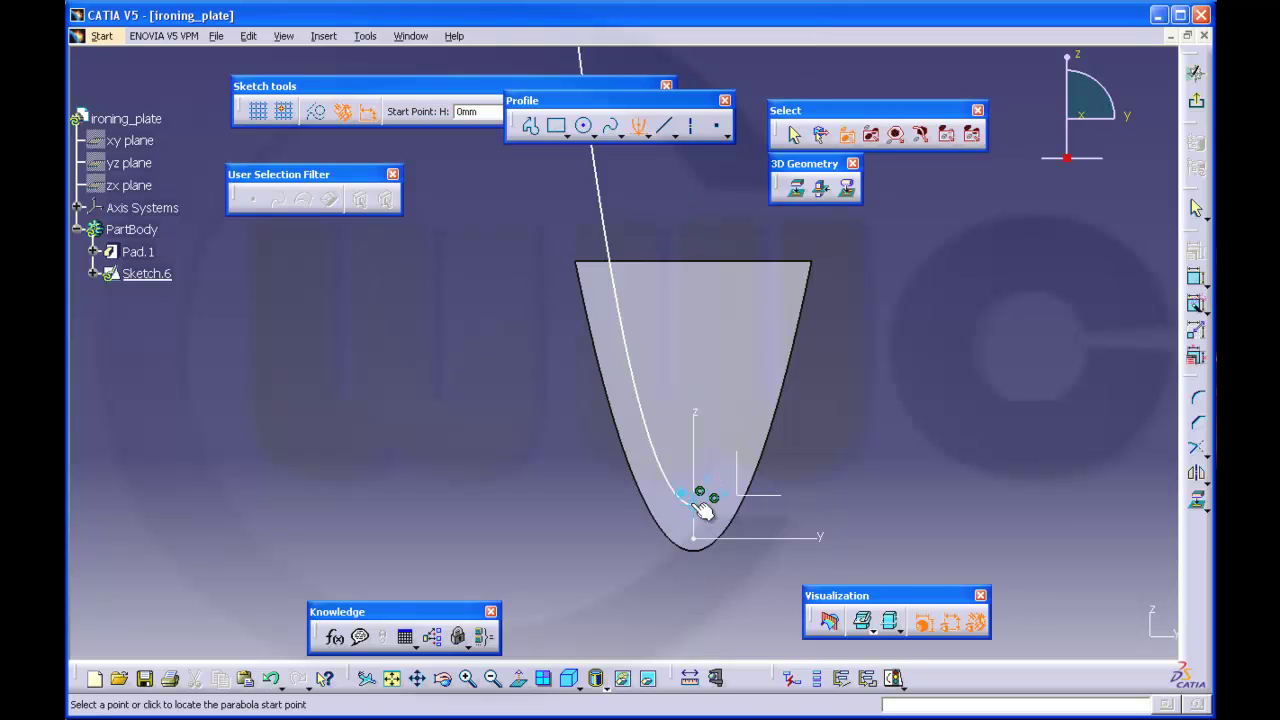
{"action": "left_click", "coordinate": [773, 293]}
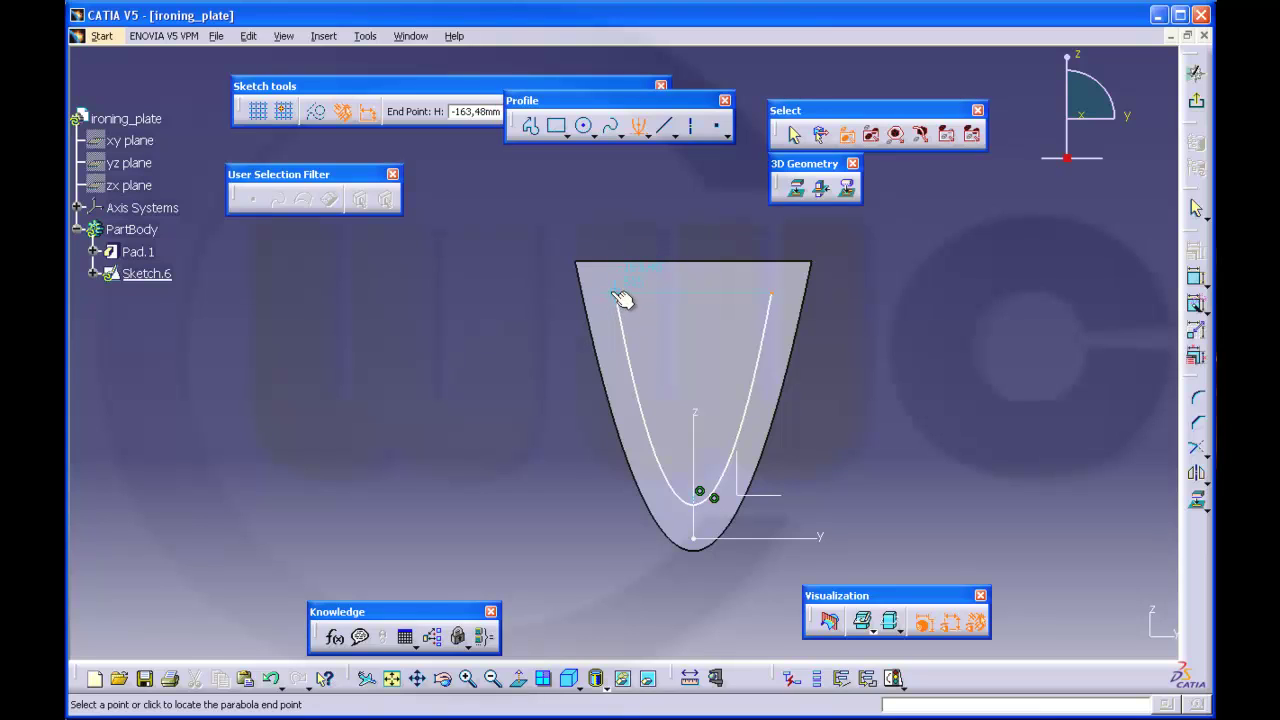
{"action": "left_click", "coordinate": [628, 297]}
{"action": "left_click", "coordinate": [943, 394]}
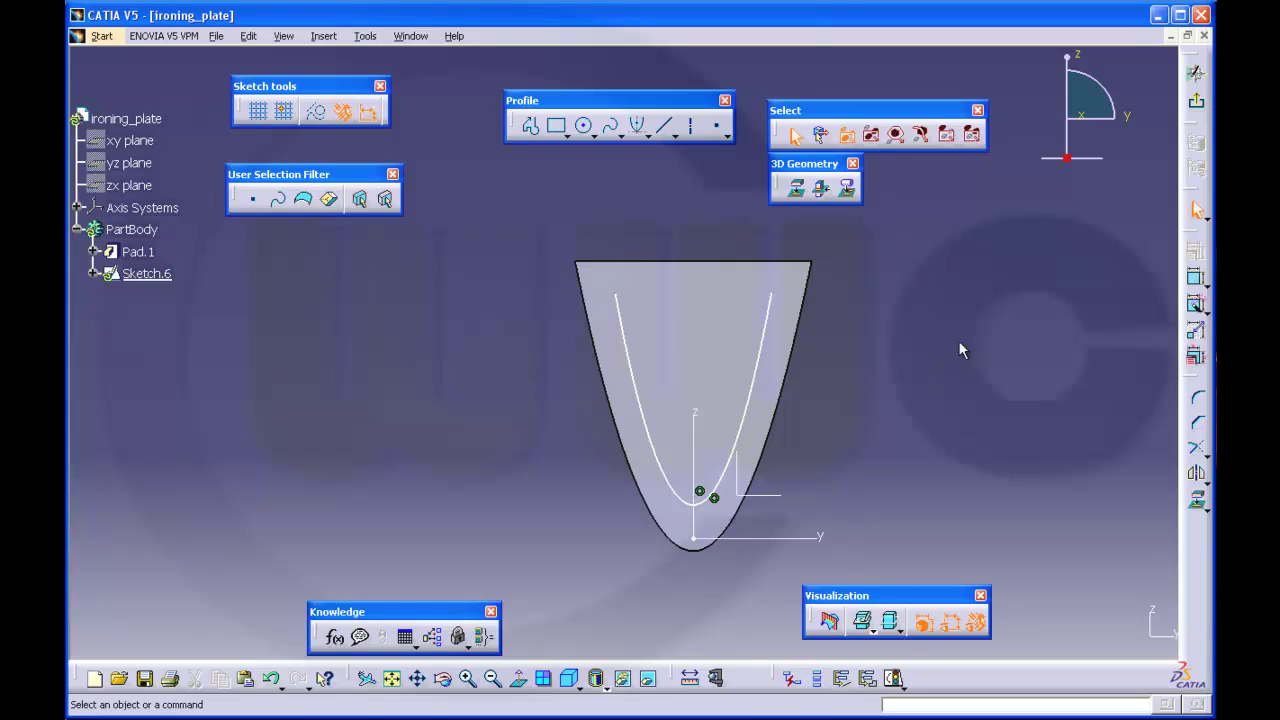
Dimension the inner parabola with a 515.004 height and a 326.959 endpoint span
{"action": "left_click", "coordinate": [1196, 280]}
{"action": "left_click", "coordinate": [772, 294]}
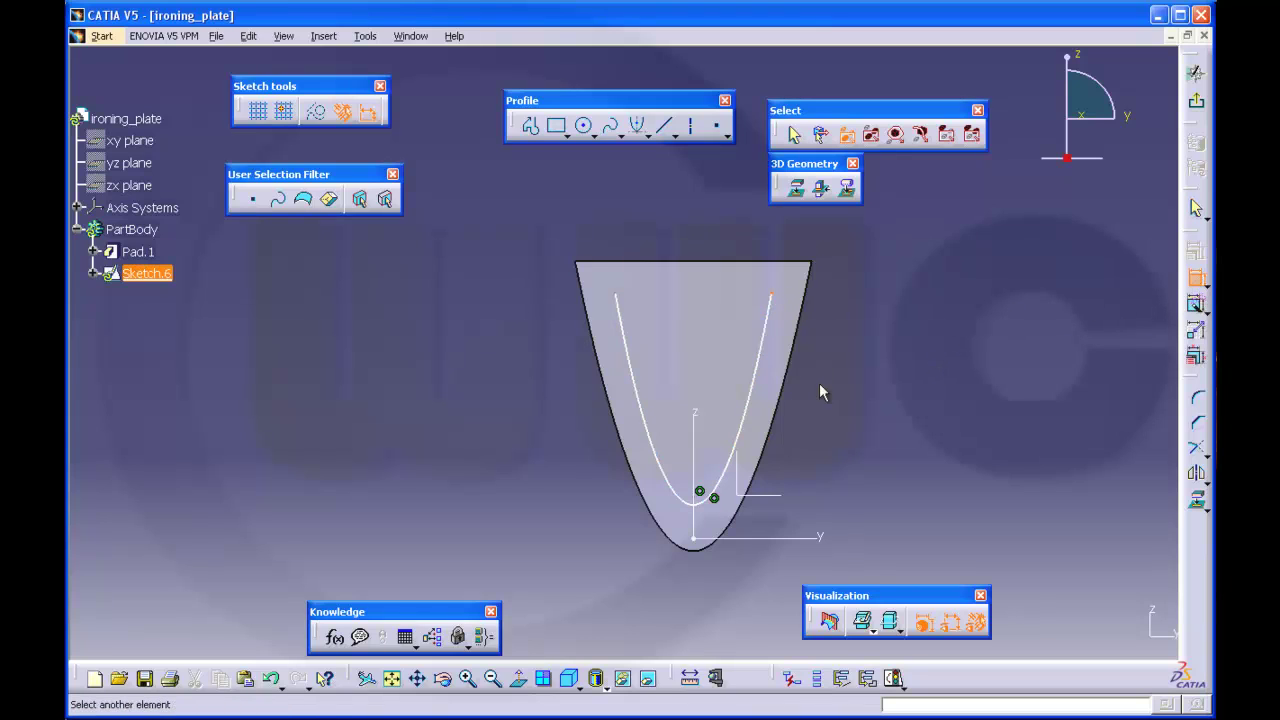
{"action": "left_click", "coordinate": [822, 537]}
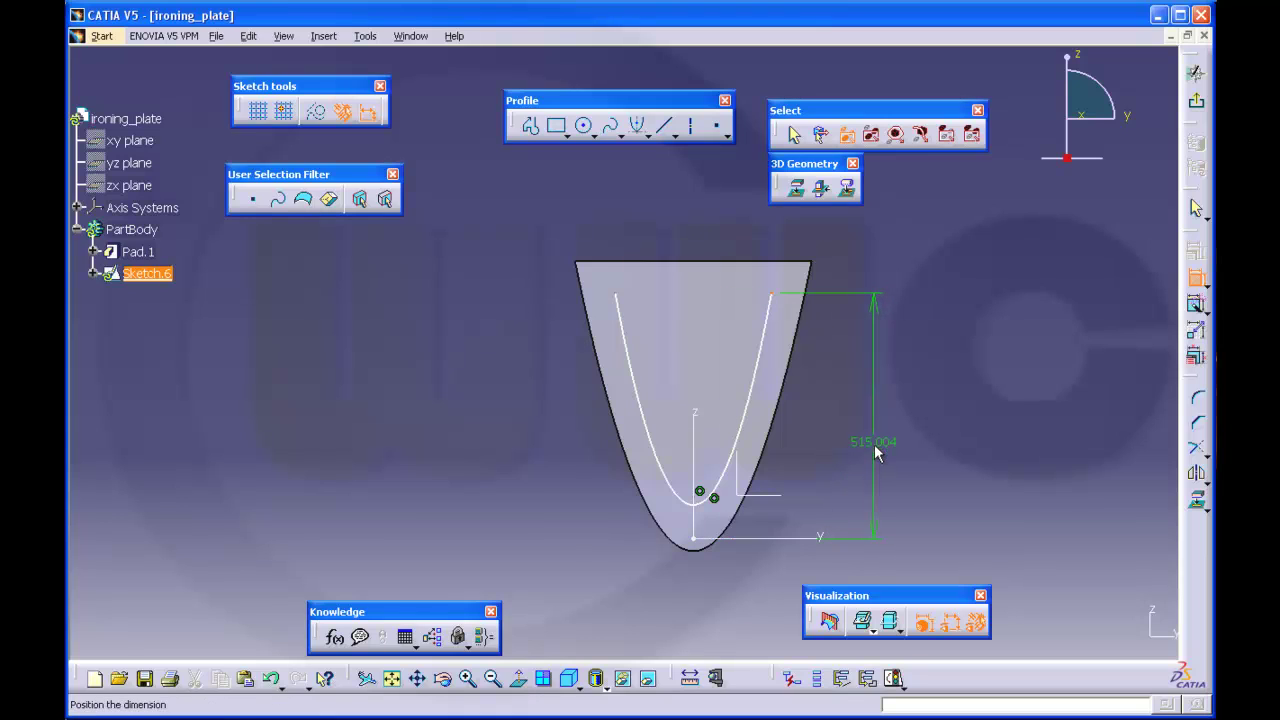
{"action": "left_click", "coordinate": [878, 442]}
{"action": "left_click", "coordinate": [617, 294]}
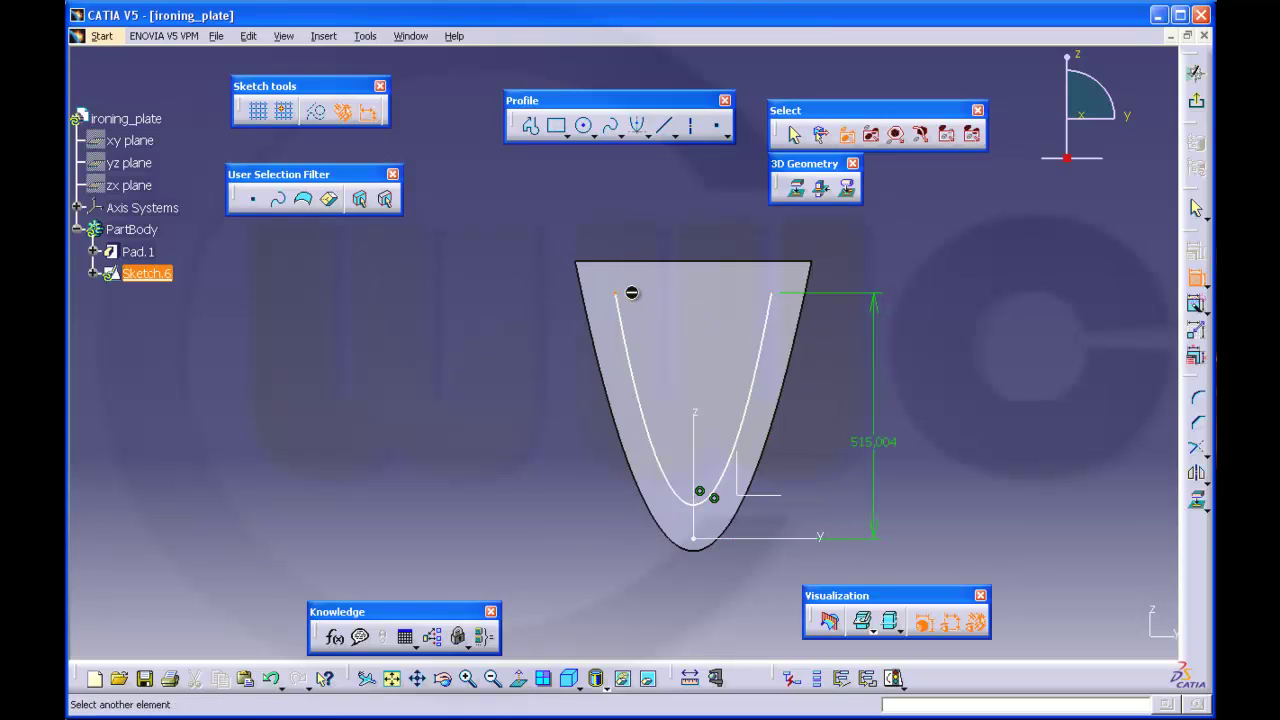
{"action": "left_click", "coordinate": [774, 294]}
{"action": "left_click", "coordinate": [713, 232]}
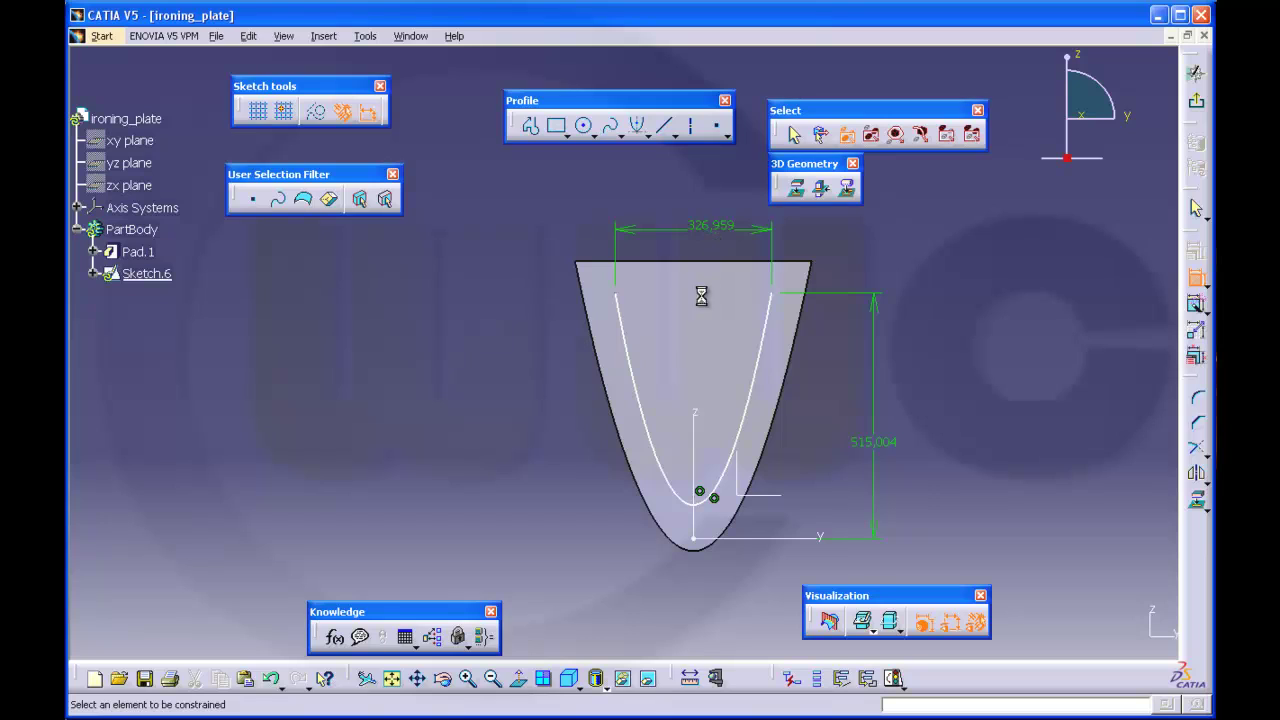
{"action": "left_click", "coordinate": [629, 348]}
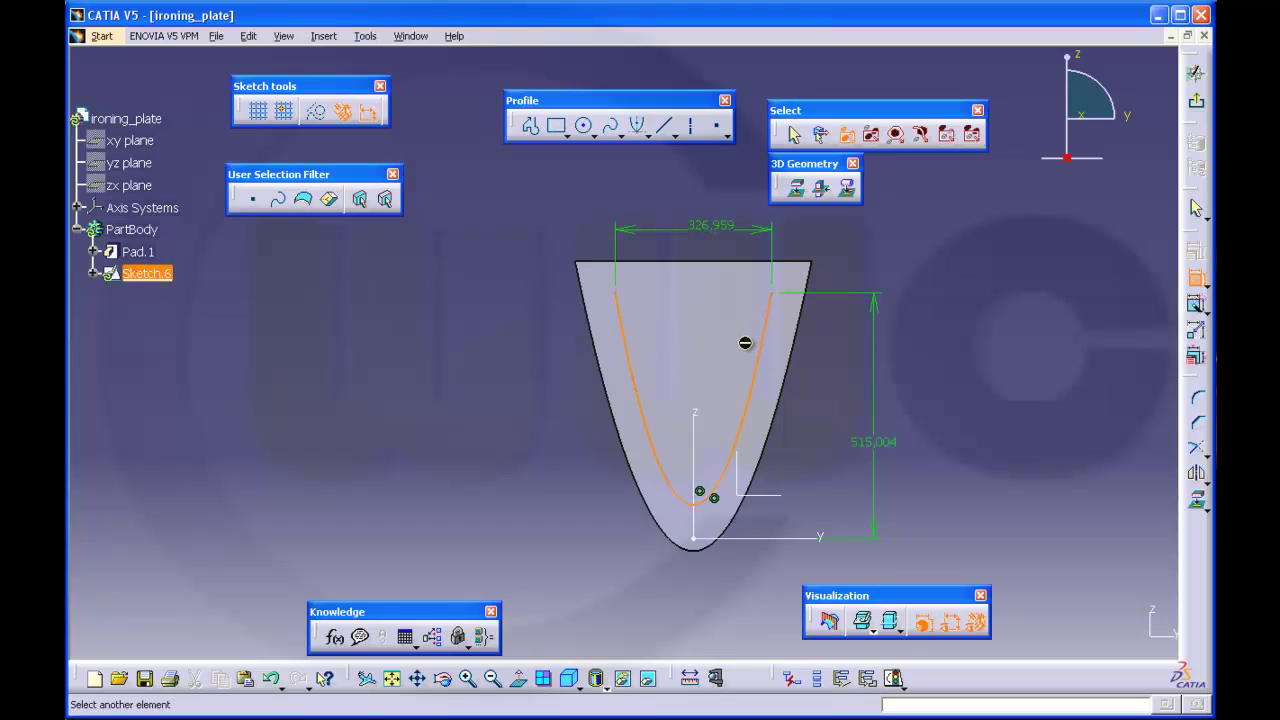
{"action": "key", "text": "Escape"}
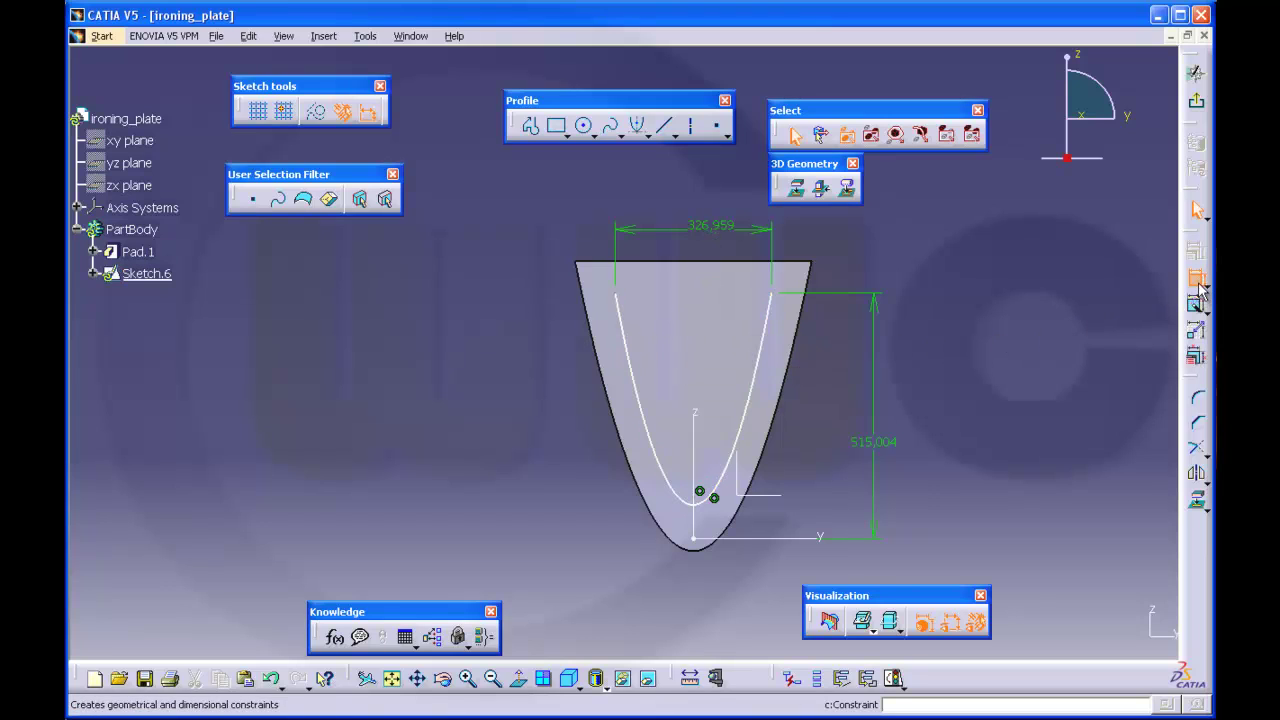
Make the inner parabola's endpoints symmetric about the vertical axis
{"action": "left_click", "coordinate": [1199, 286]}
{"action": "left_click", "coordinate": [616, 294]}
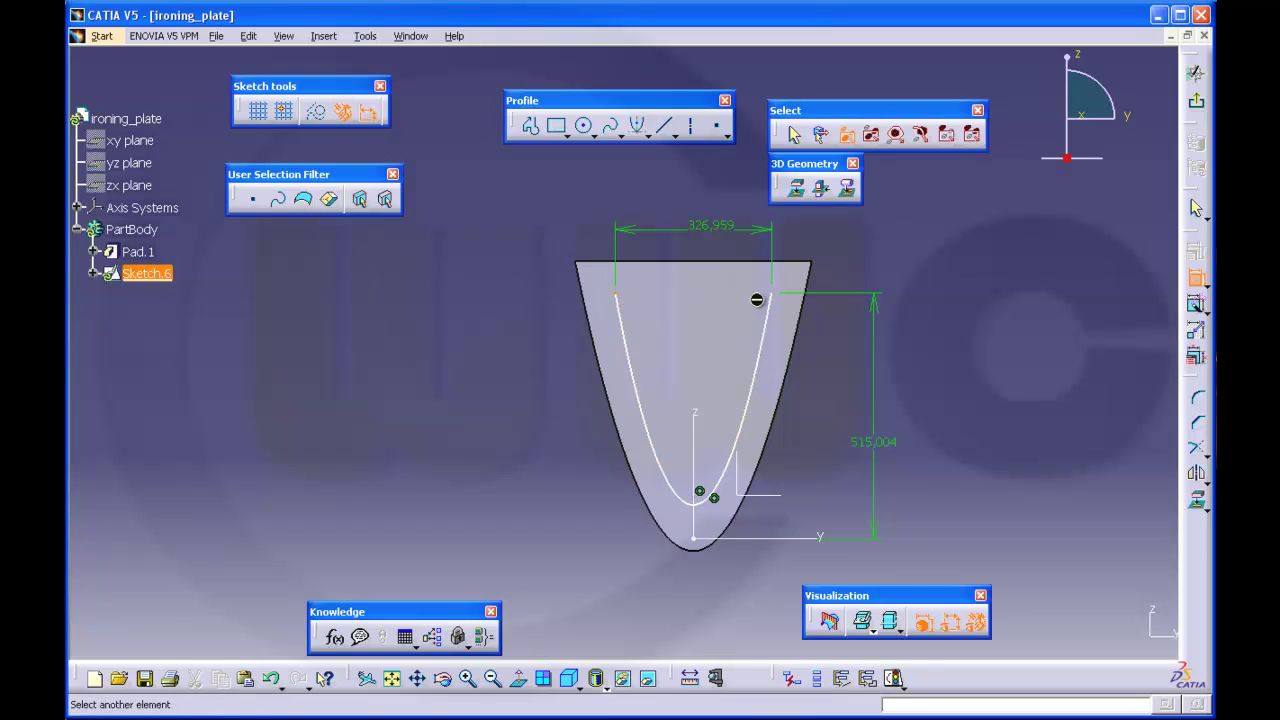
{"action": "left_click", "coordinate": [771, 295]}
{"action": "right_click", "coordinate": [708, 307]}
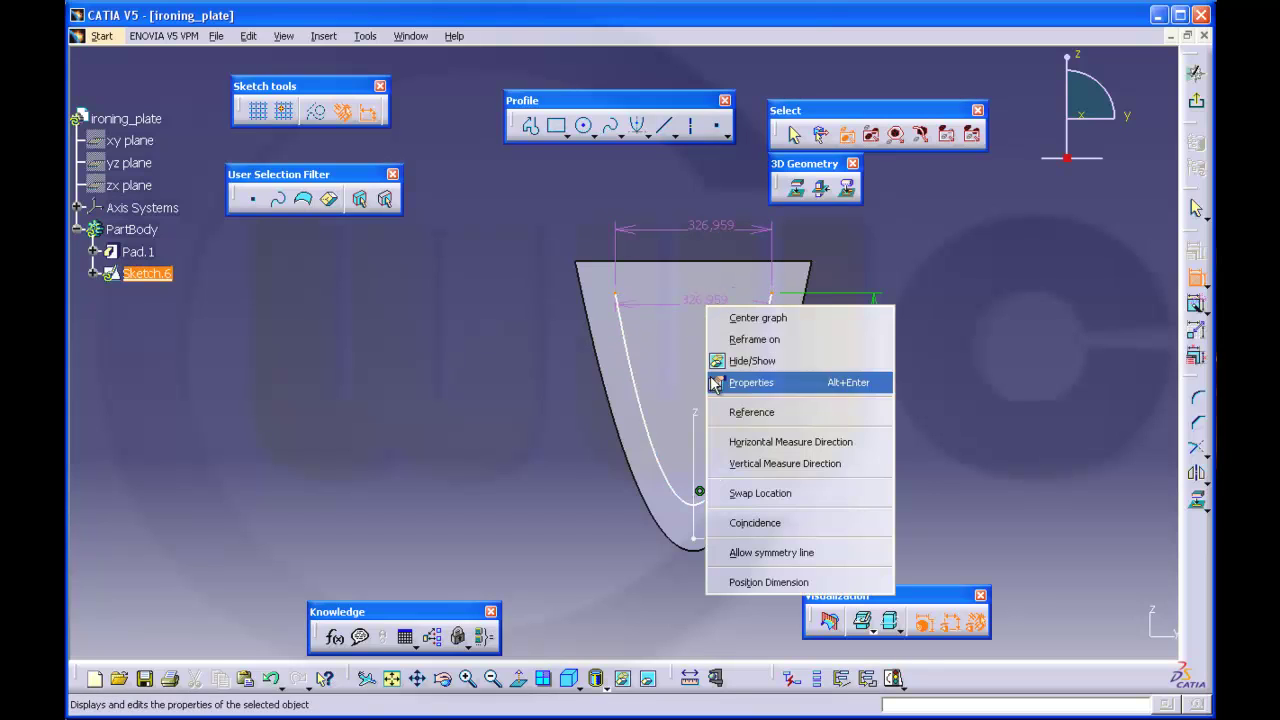
{"action": "left_click", "coordinate": [800, 552]}
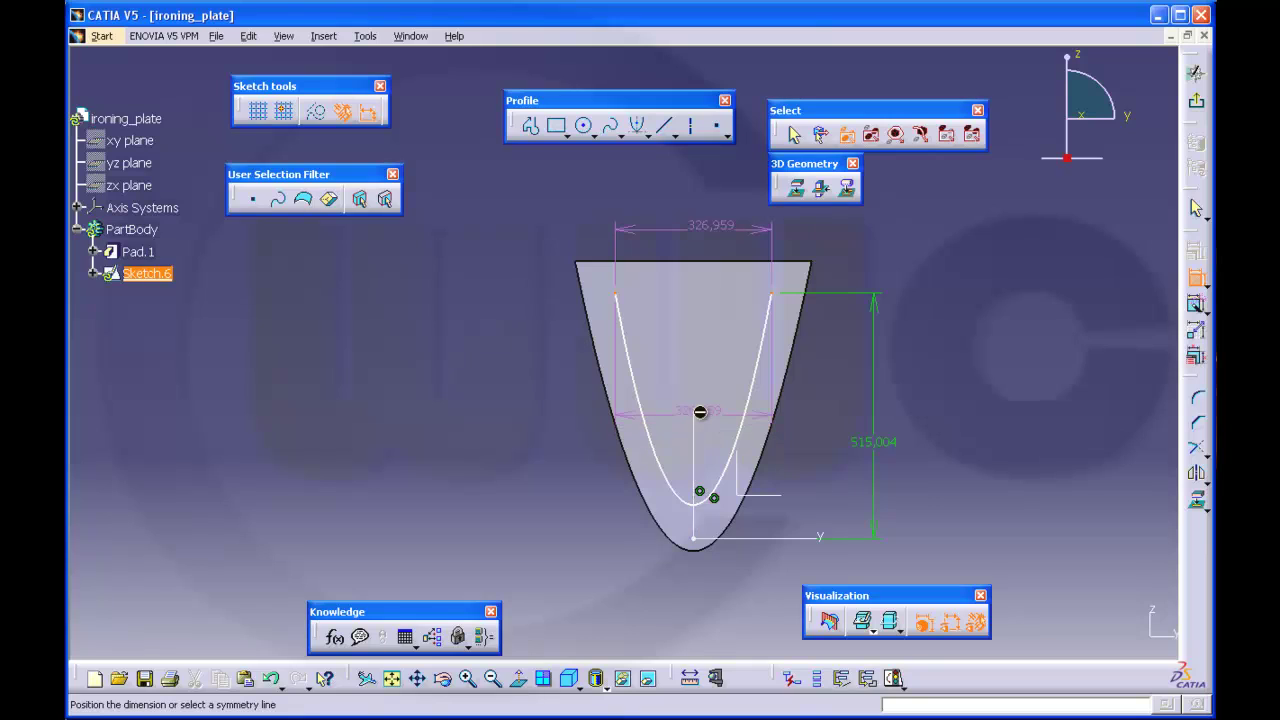
{"action": "left_click", "coordinate": [696, 418]}
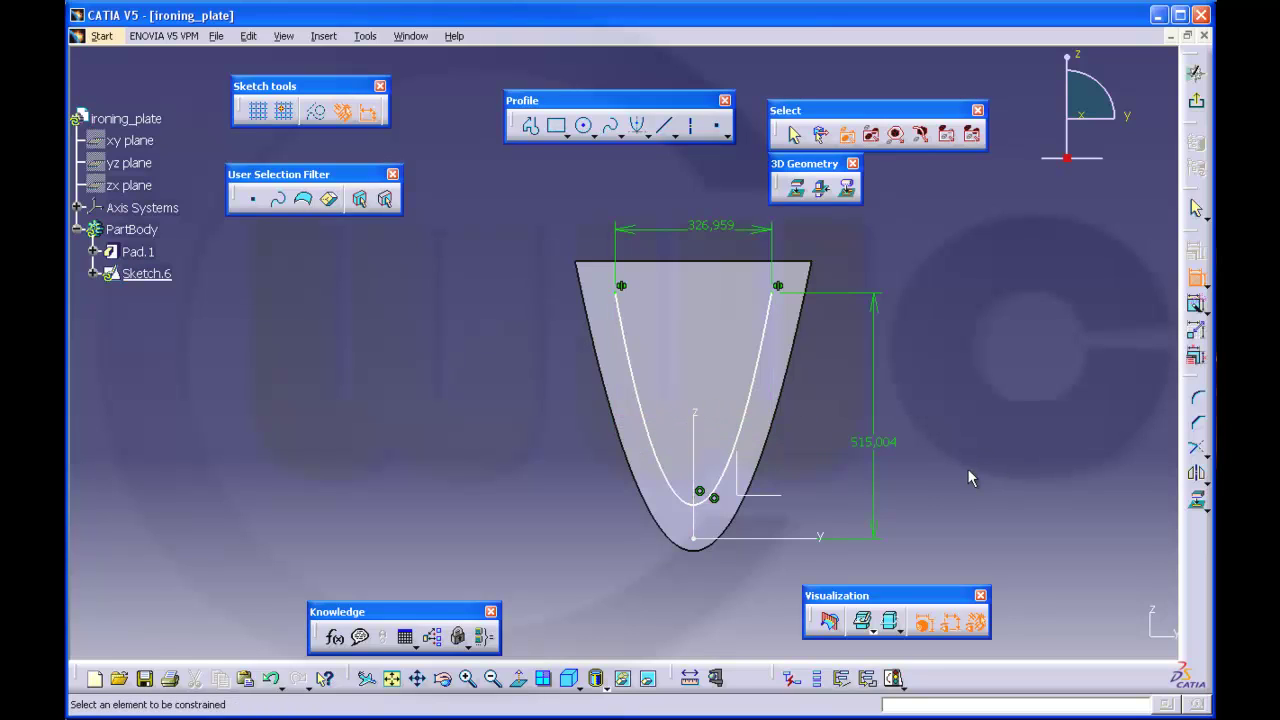
{"action": "left_click", "coordinate": [1195, 302]}
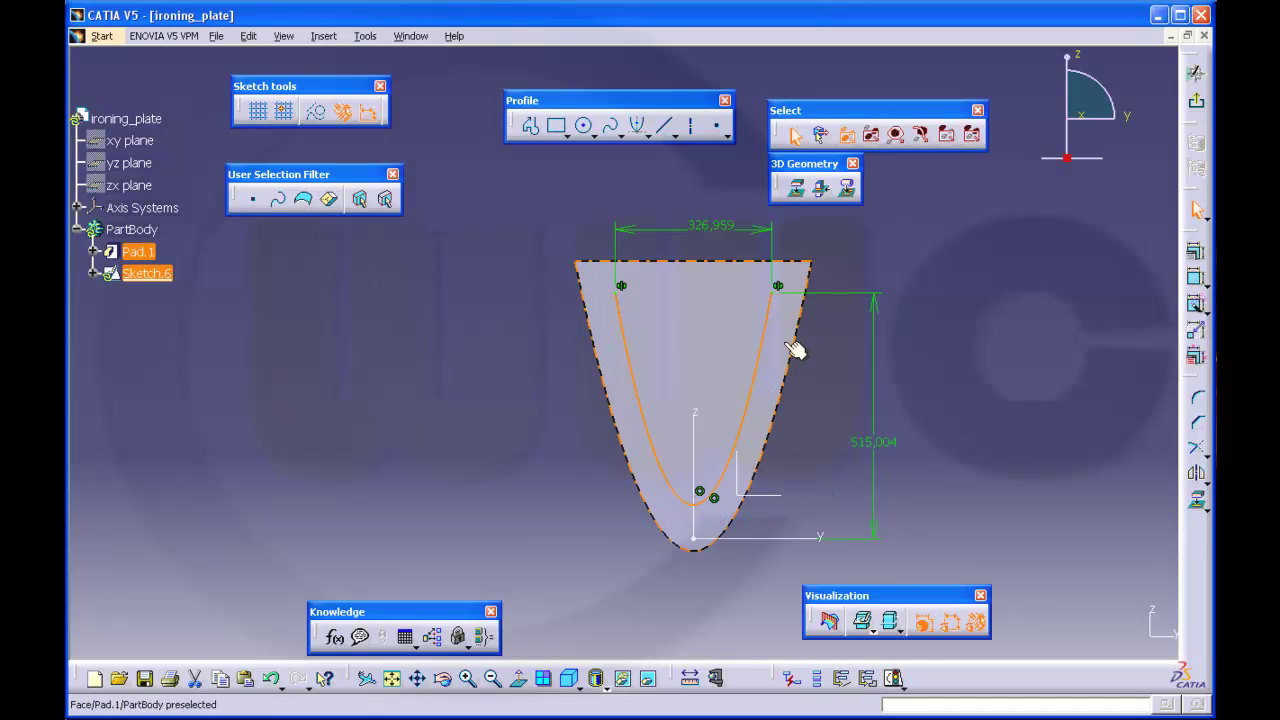
{"action": "left_click", "coordinate": [624, 368]}
{"action": "left_click", "coordinate": [987, 368]}
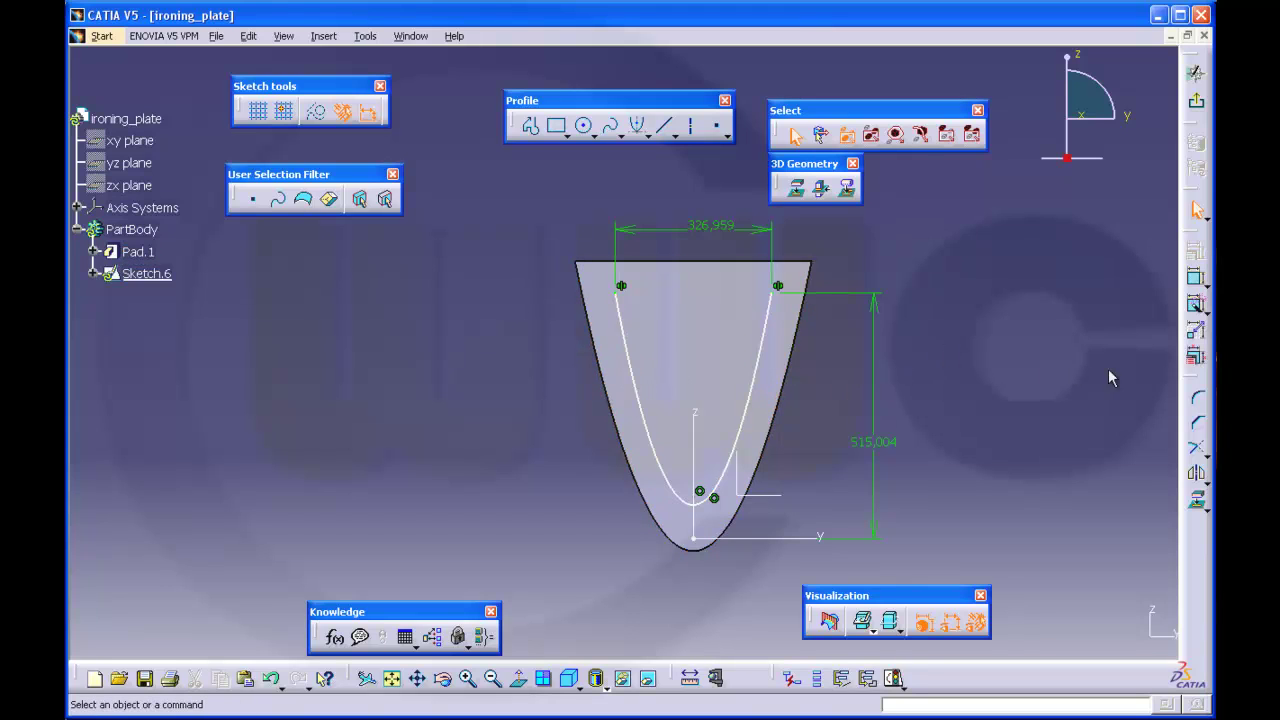
Auto-constrain the inner parabola using both axes as references and the V axis for symmetry
{"action": "left_click", "coordinate": [1195, 304]}
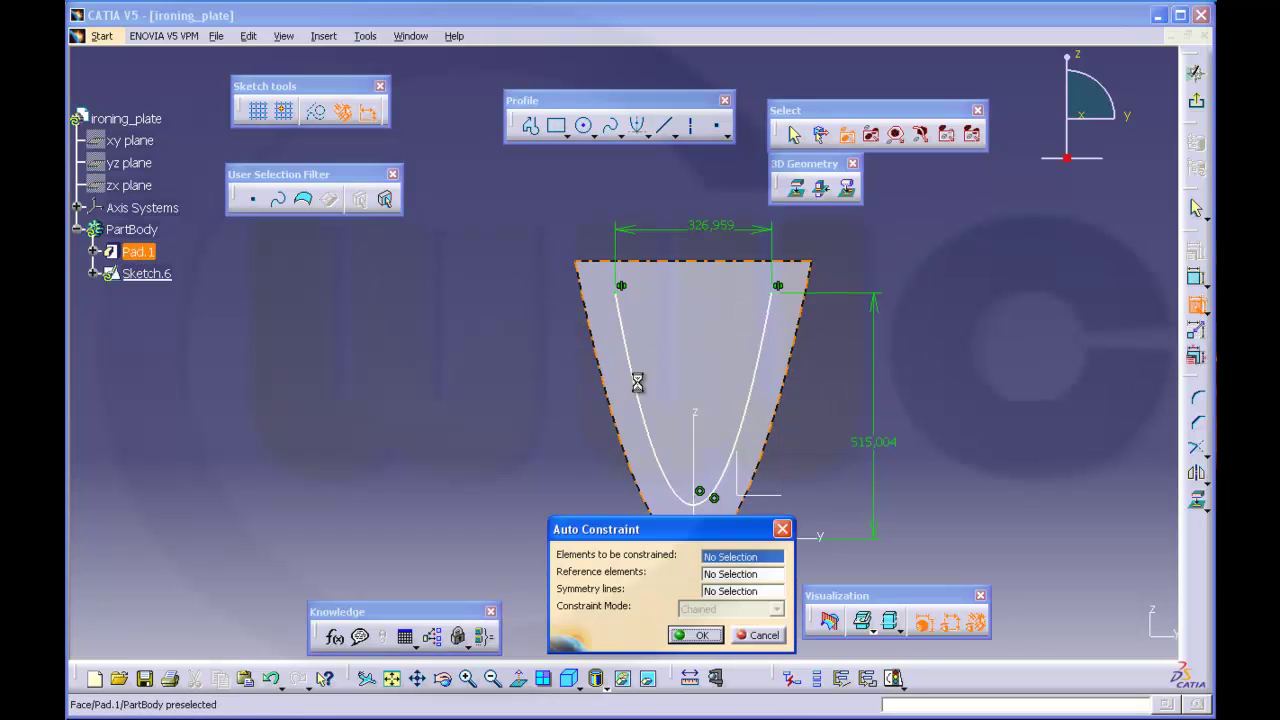
{"action": "left_click_drag", "start_coordinate": [628, 536], "coordinate": [439, 468]}
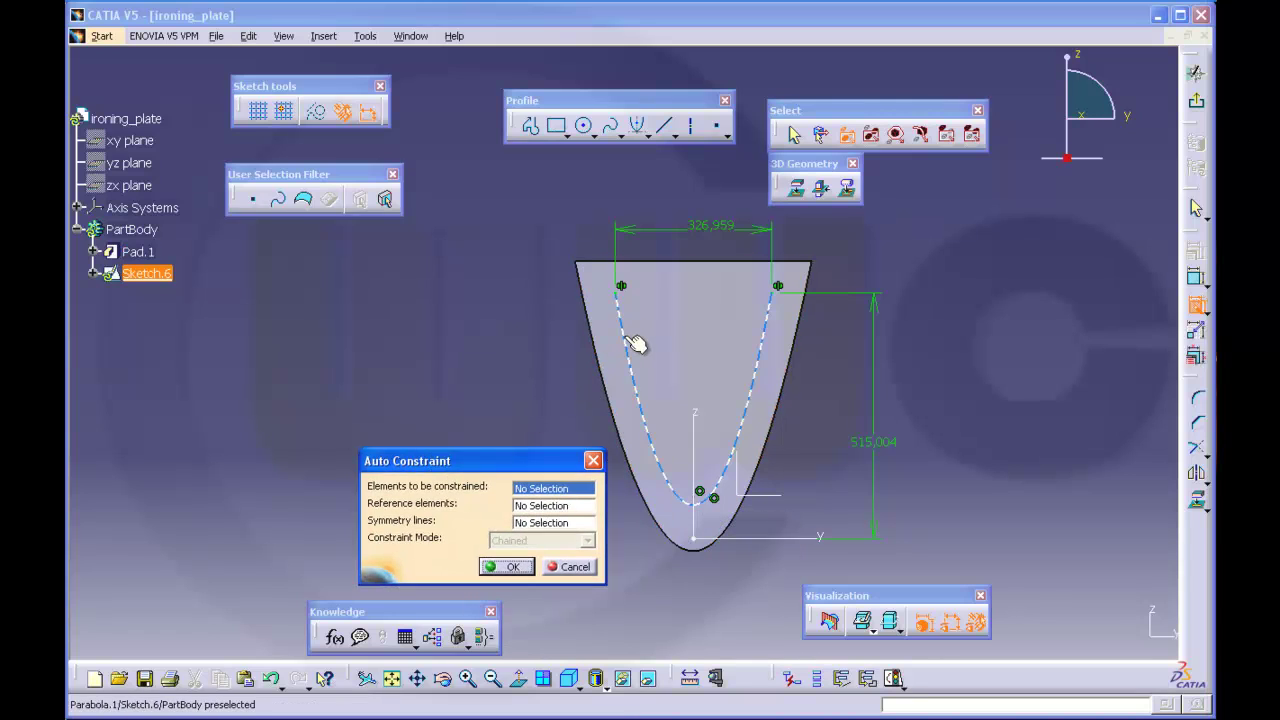
{"action": "left_click", "coordinate": [636, 344]}
{"action": "left_click", "coordinate": [528, 505]}
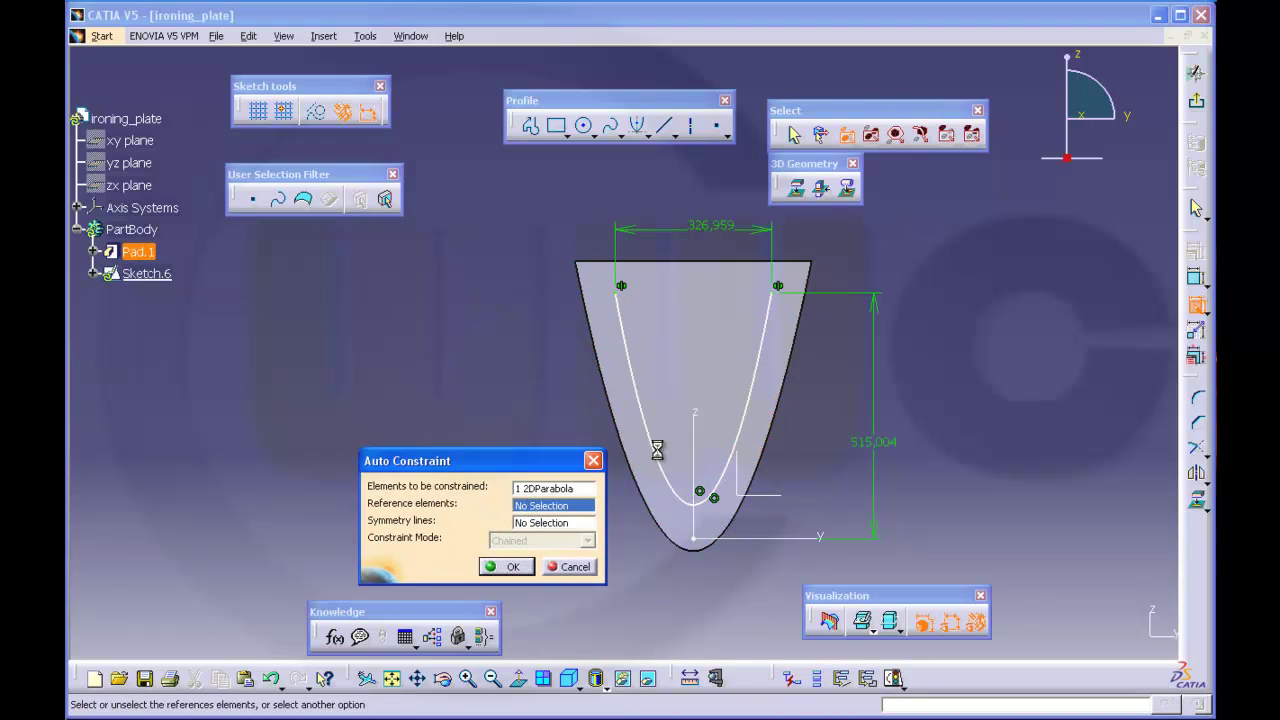
{"action": "left_click", "coordinate": [696, 415]}
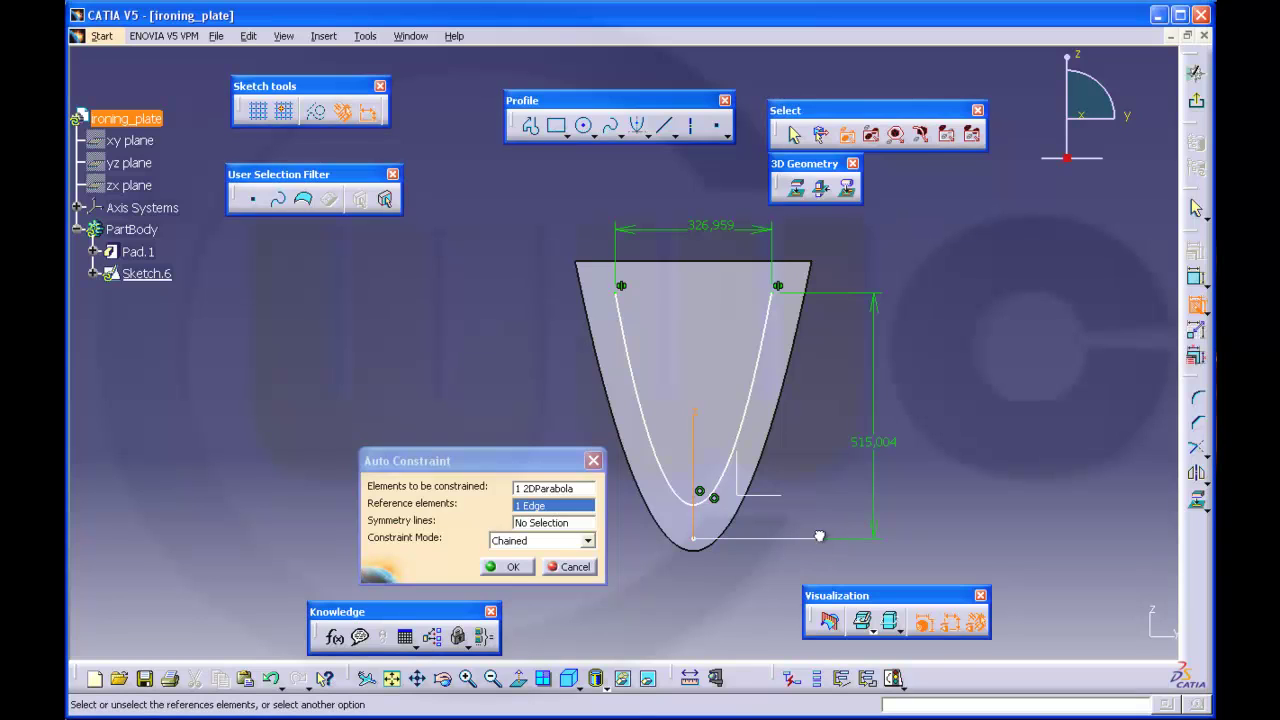
{"action": "left_click", "coordinate": [556, 488]}
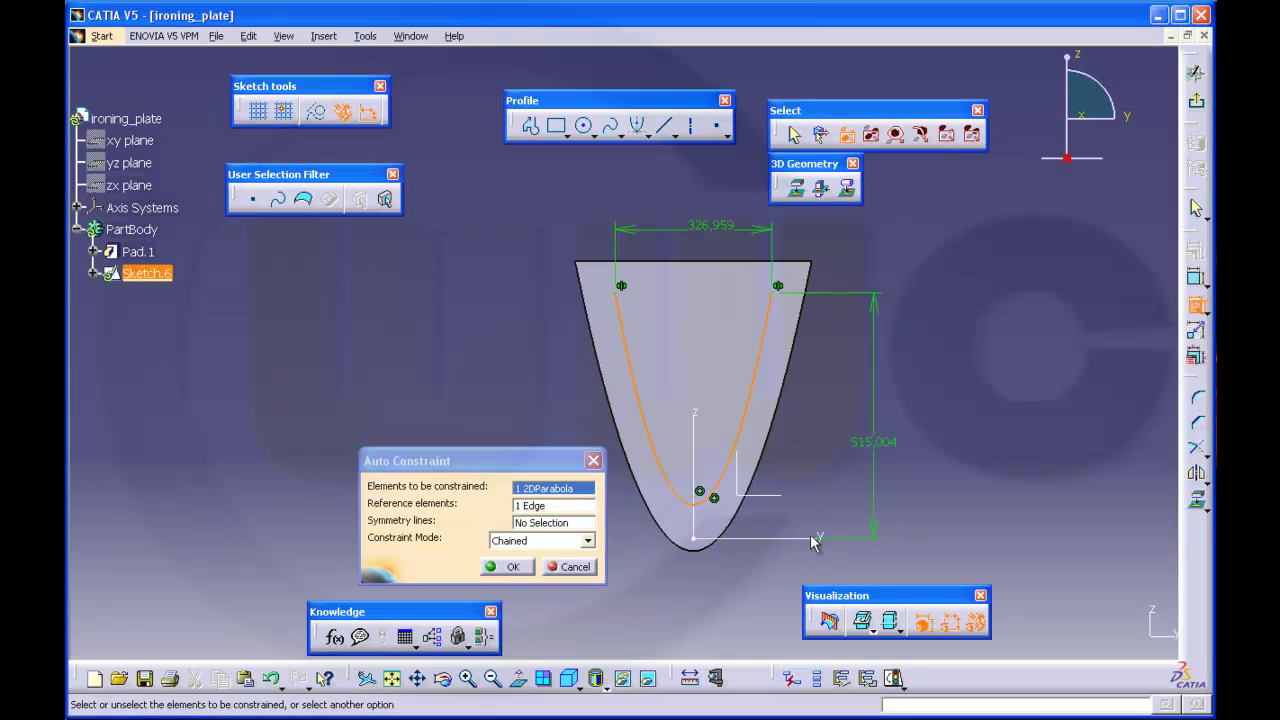
{"action": "left_click", "coordinate": [541, 510]}
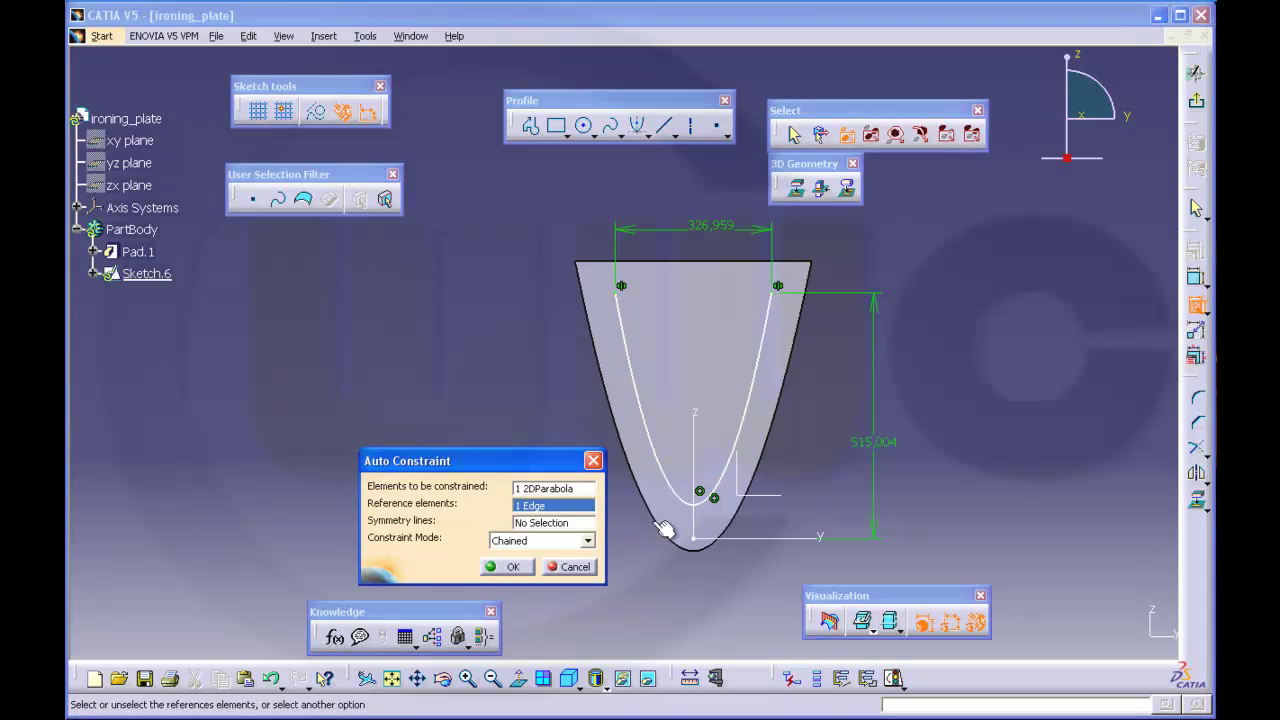
{"action": "left_click", "coordinate": [819, 541]}
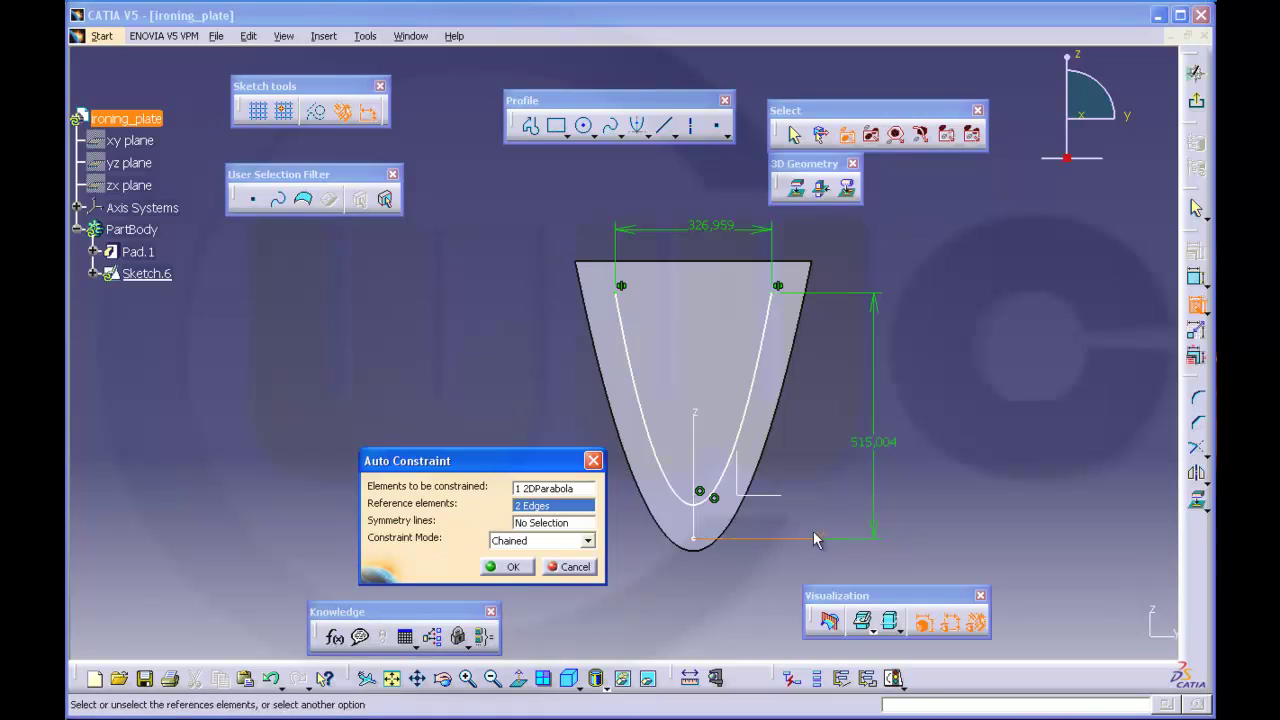
{"action": "left_click", "coordinate": [553, 524]}
{"action": "left_click", "coordinate": [694, 420]}
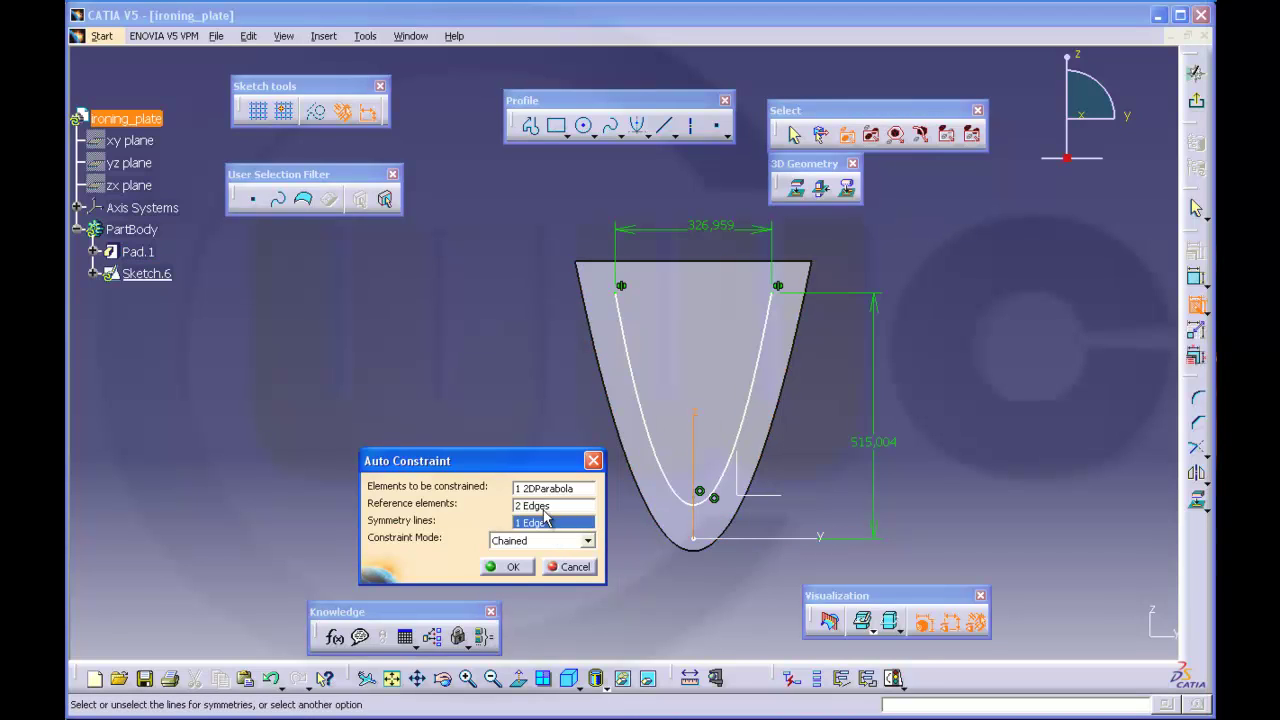
{"action": "left_click", "coordinate": [500, 566]}
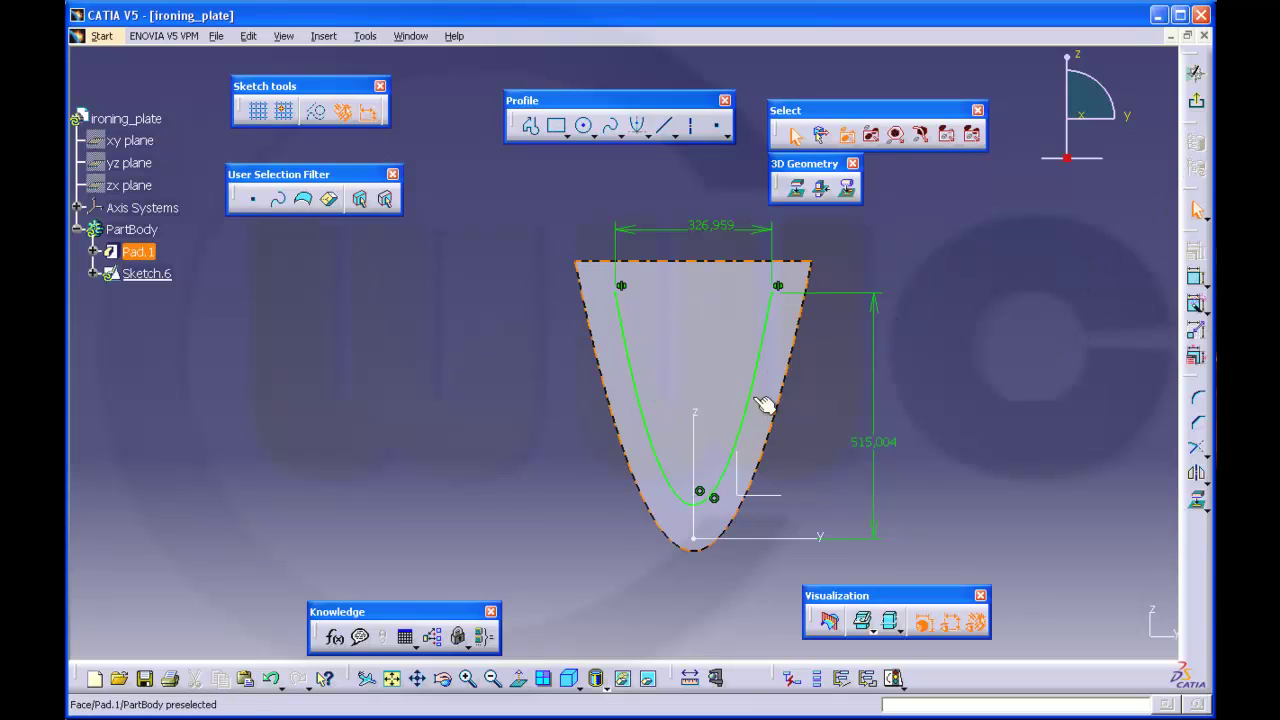
Place 15 equidistant points along the inner parabola
{"action": "left_click", "coordinate": [728, 138]}
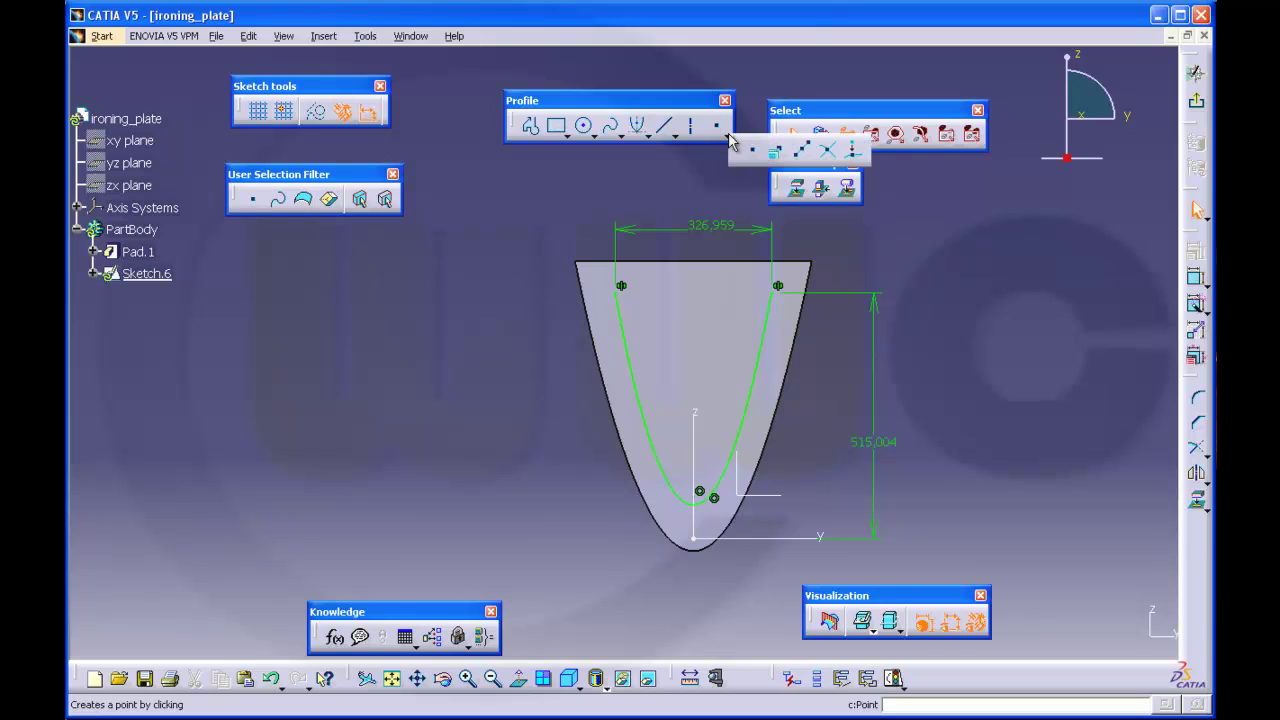
{"action": "left_click", "coordinate": [803, 151]}
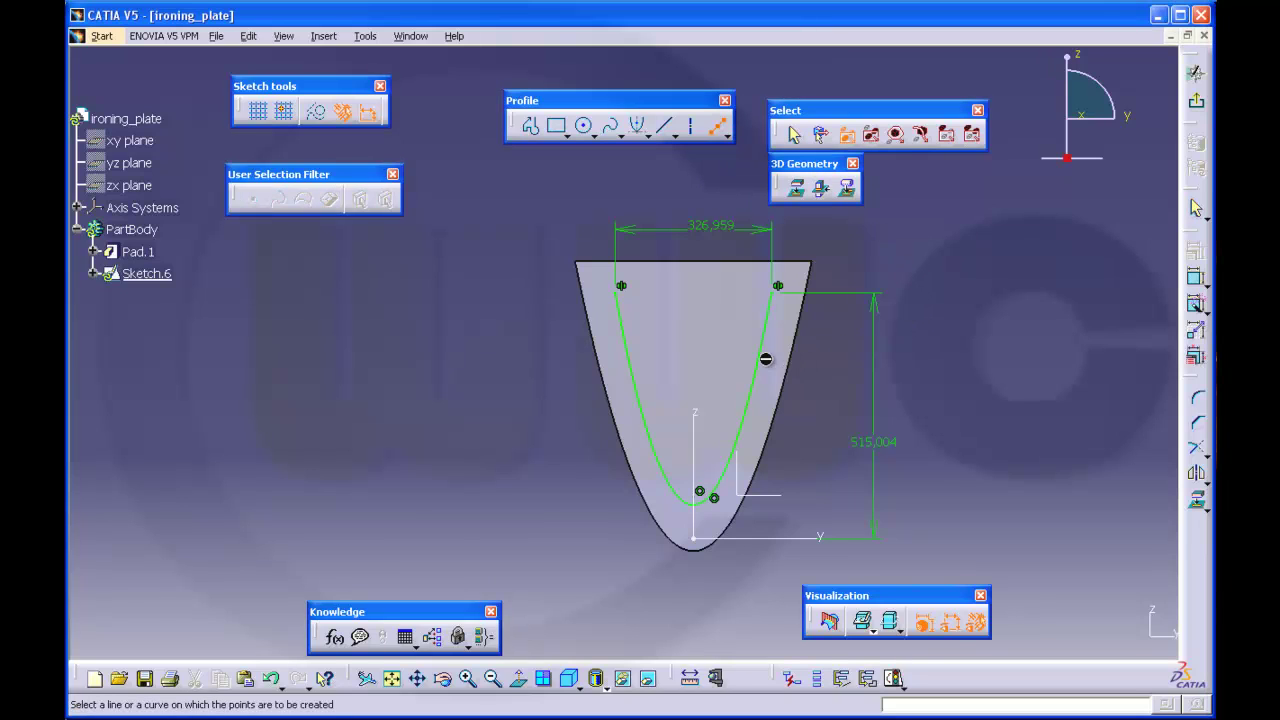
{"action": "left_click", "coordinate": [766, 359]}
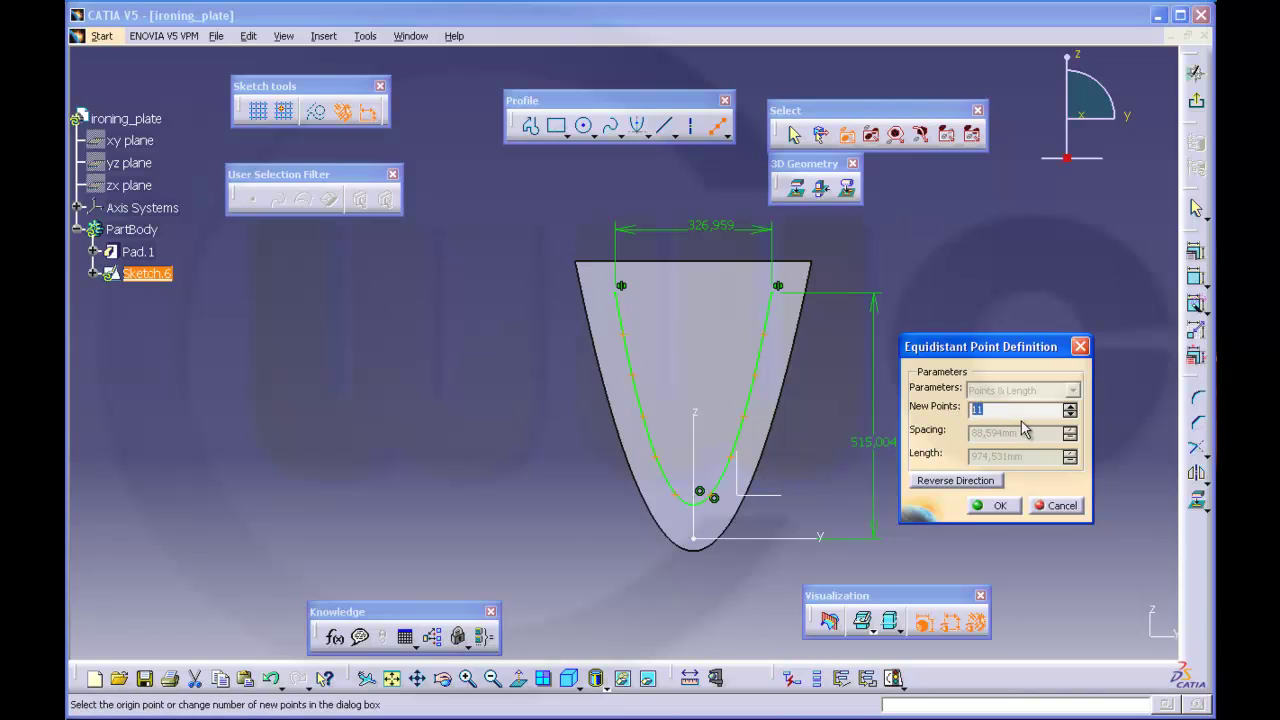
{"action": "double_click", "coordinate": [1020, 415]}
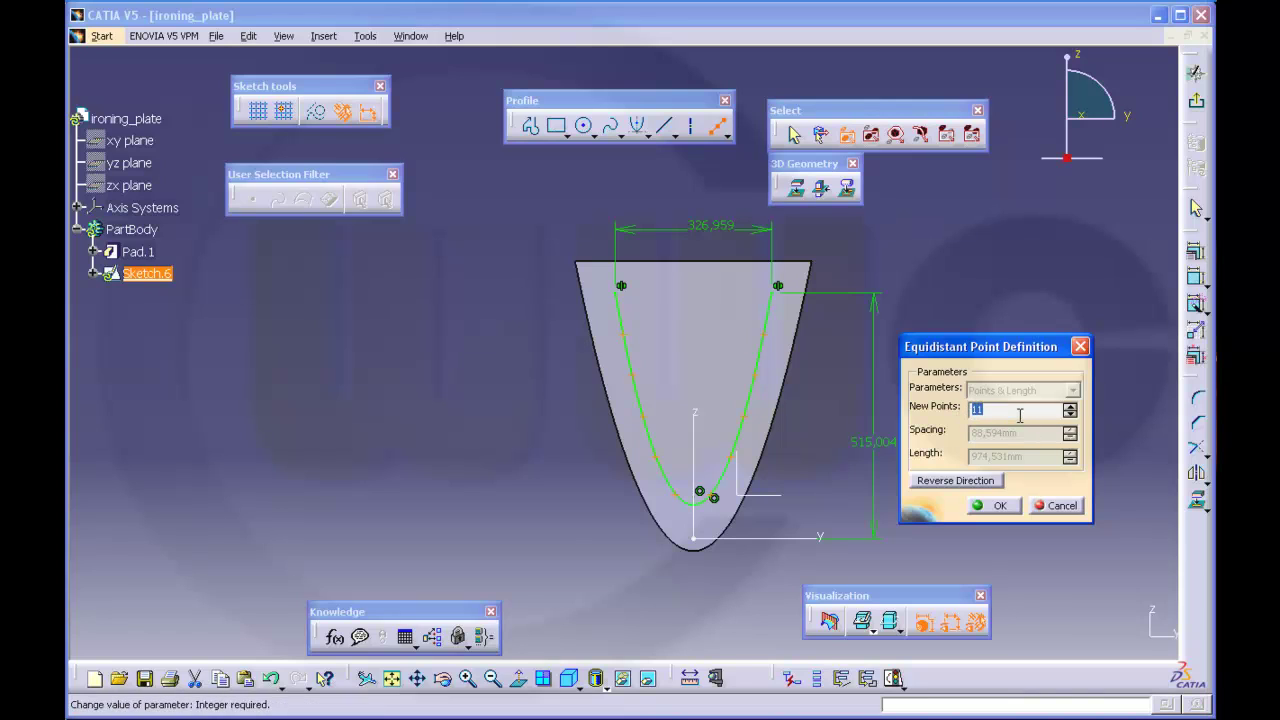
{"action": "left_click", "coordinate": [1001, 507]}
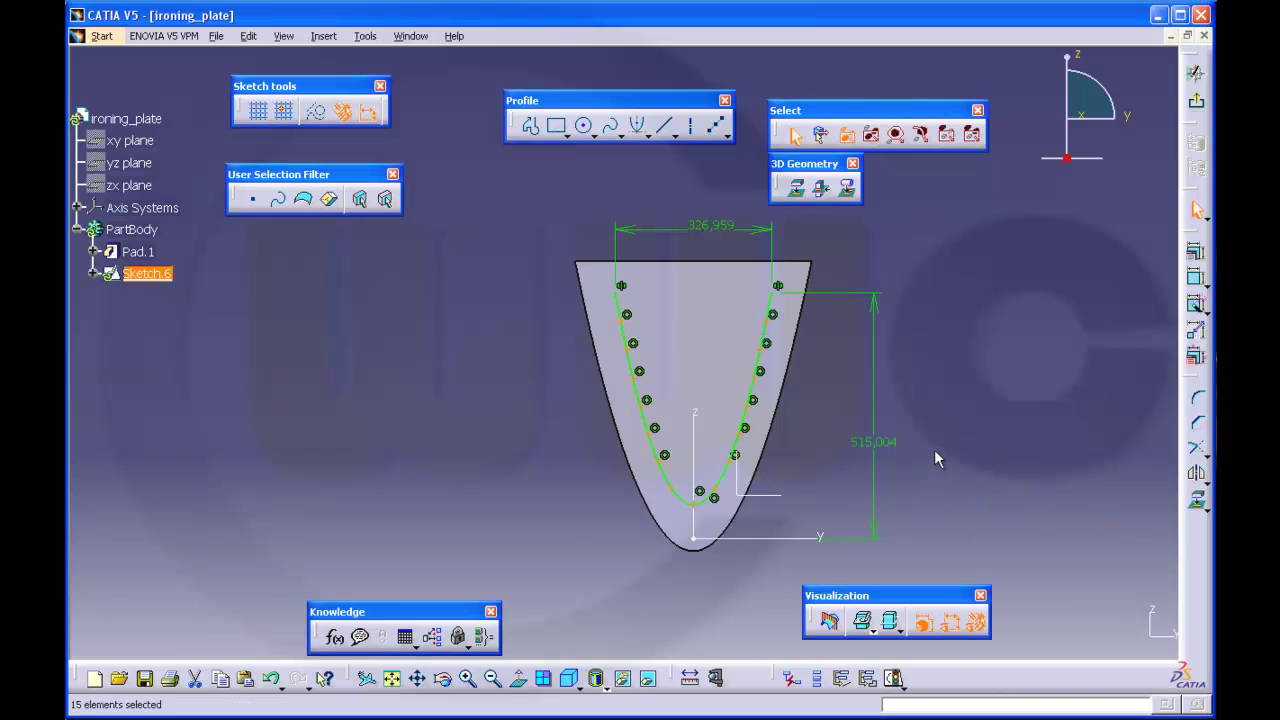
Exit the sketch and start a hole at the parabola's vertex on the plate face
{"action": "left_click", "coordinate": [1200, 106]}
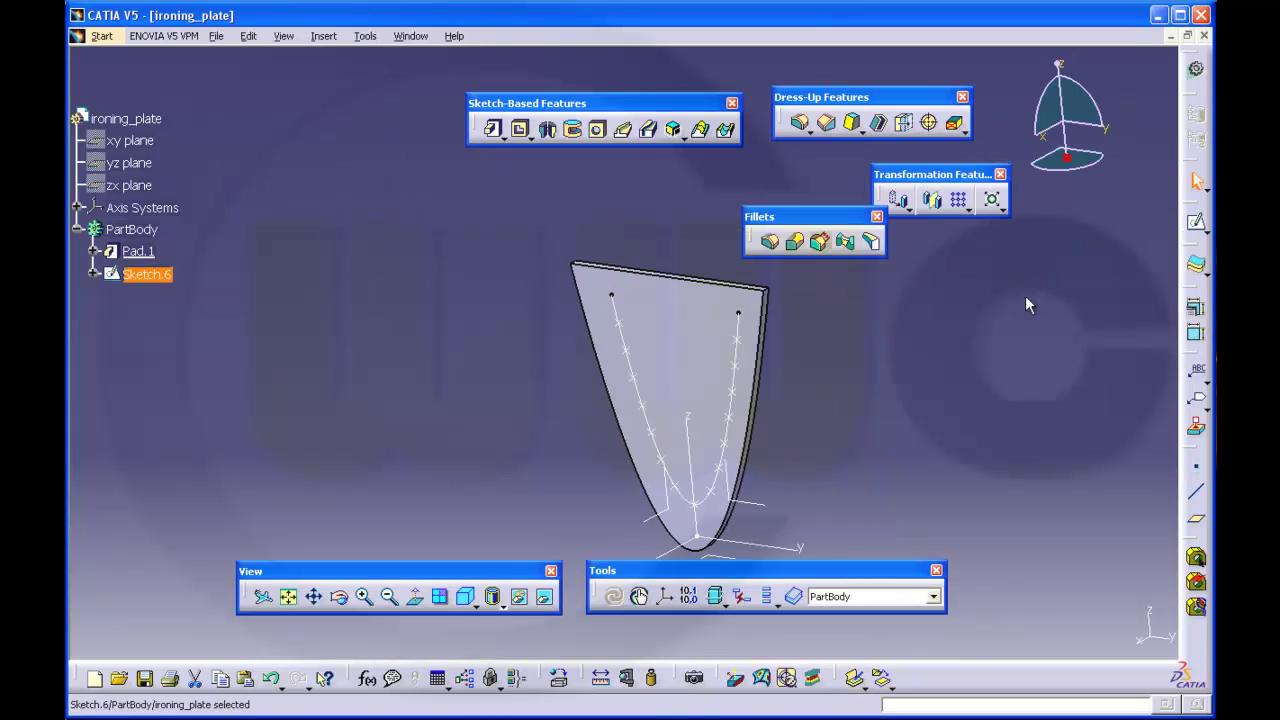
{"action": "left_click", "coordinate": [924, 357]}
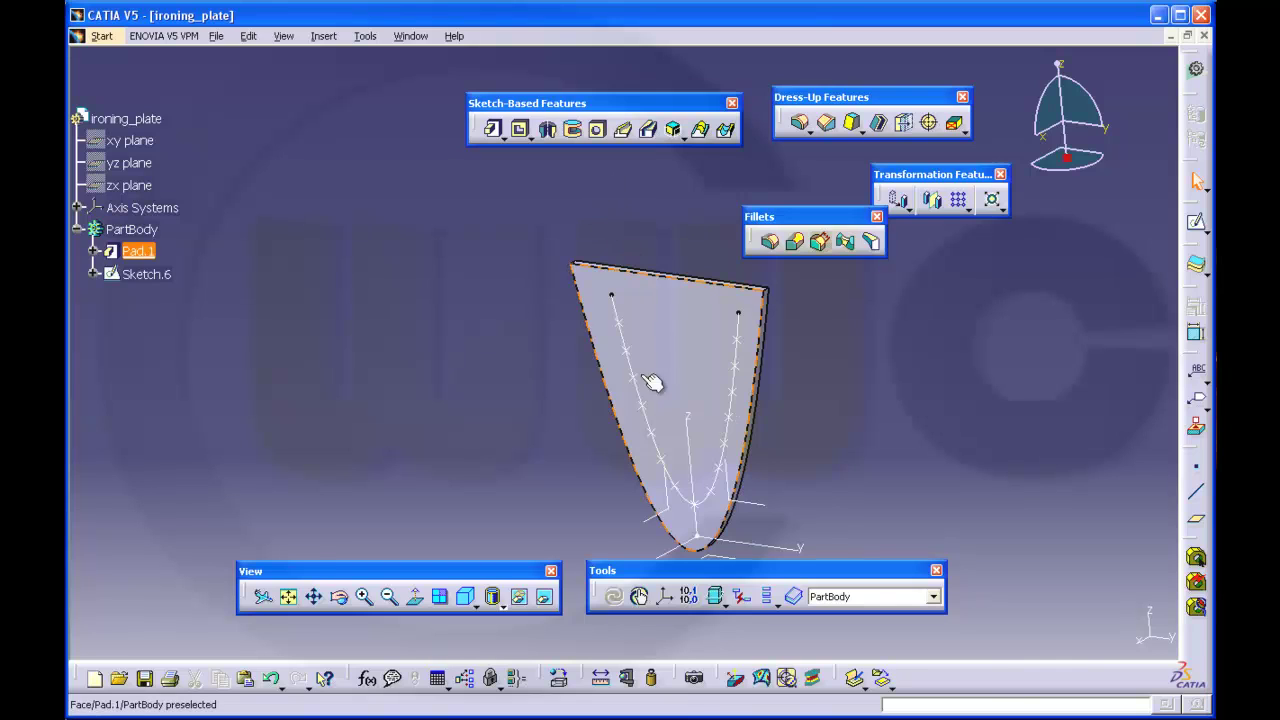
{"action": "left_click", "coordinate": [699, 507]}
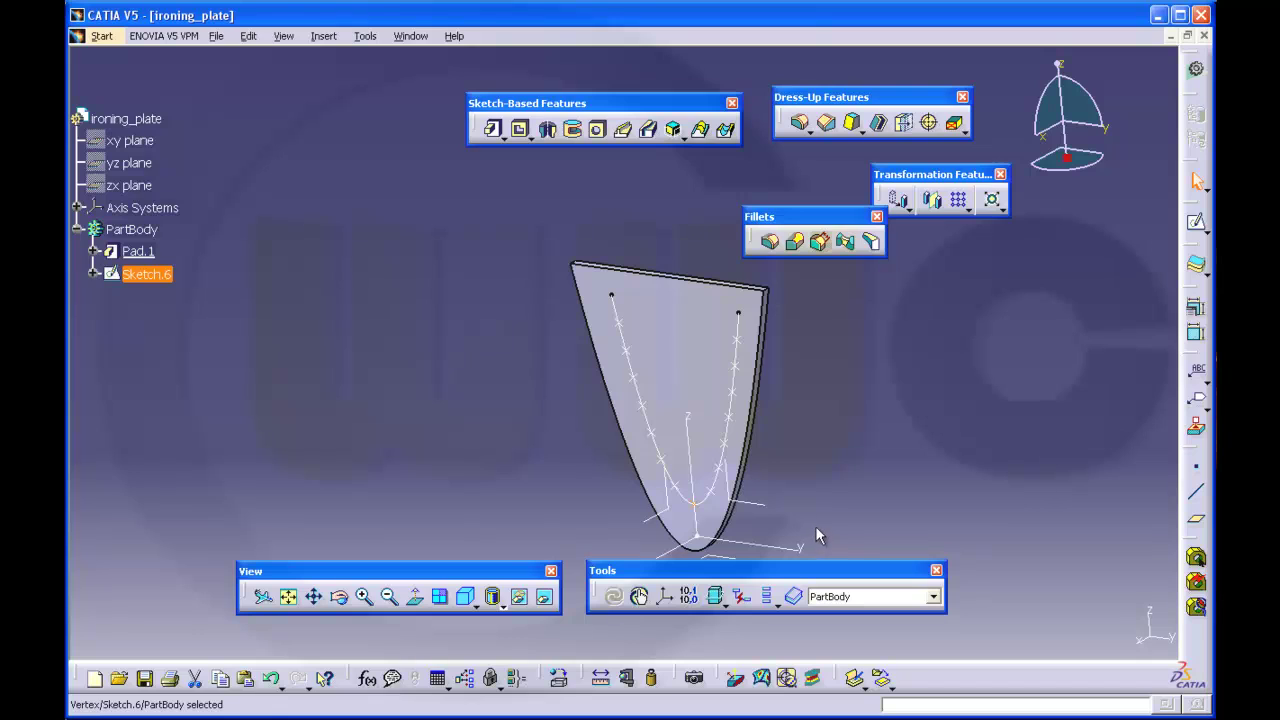
{"action": "left_click", "coordinate": [600, 133]}
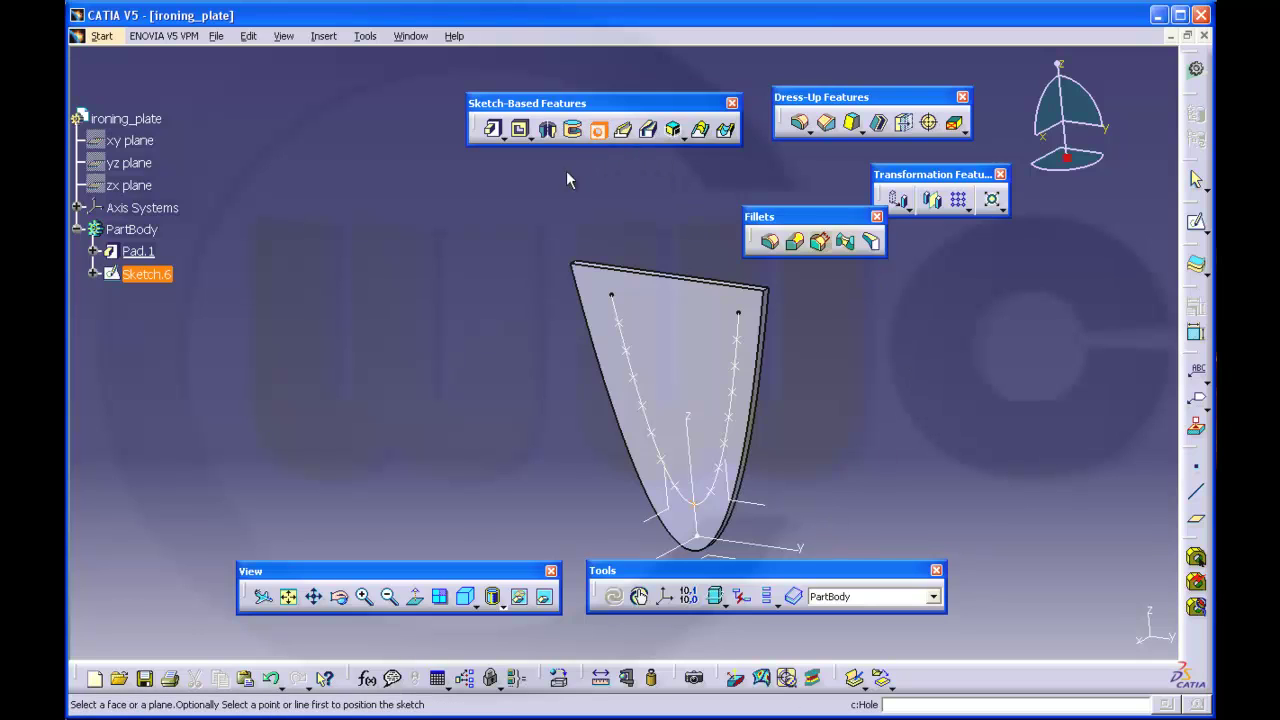
{"action": "left_click", "coordinate": [672, 370]}
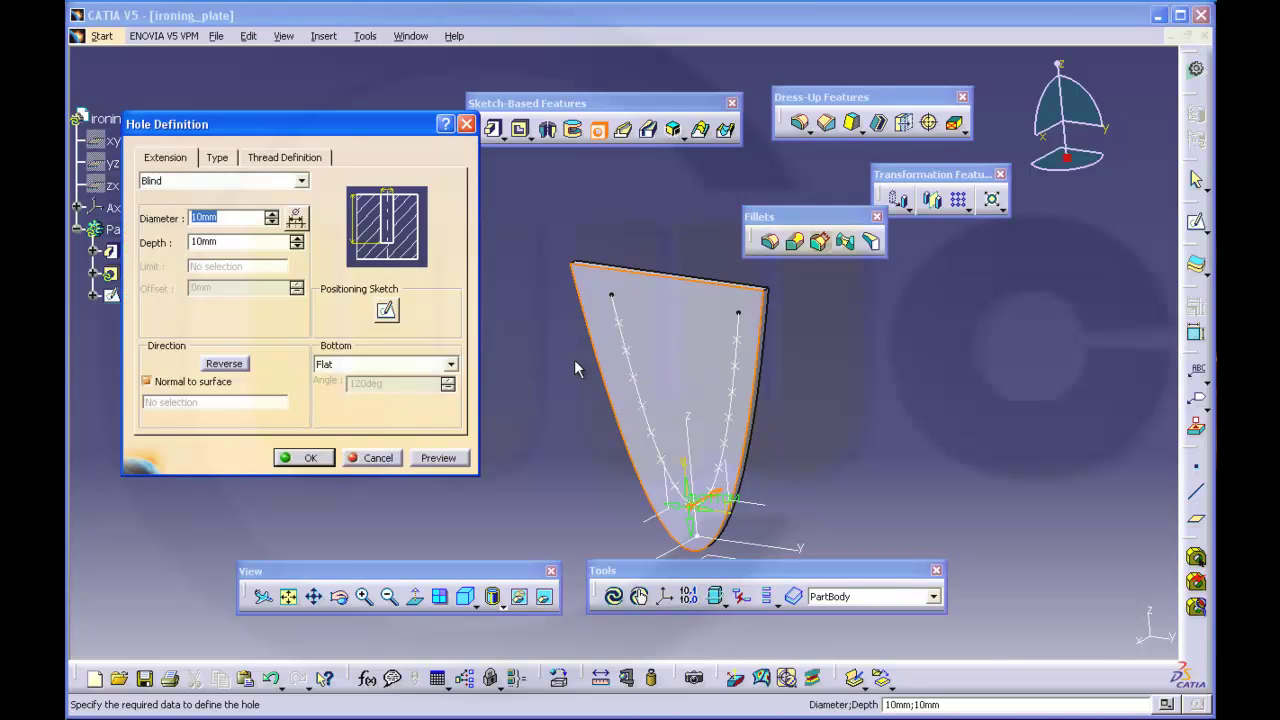
Set the hole to Up To Last with a 20 mm diameter
{"action": "left_click", "coordinate": [303, 183]}
{"action": "left_click", "coordinate": [293, 220]}
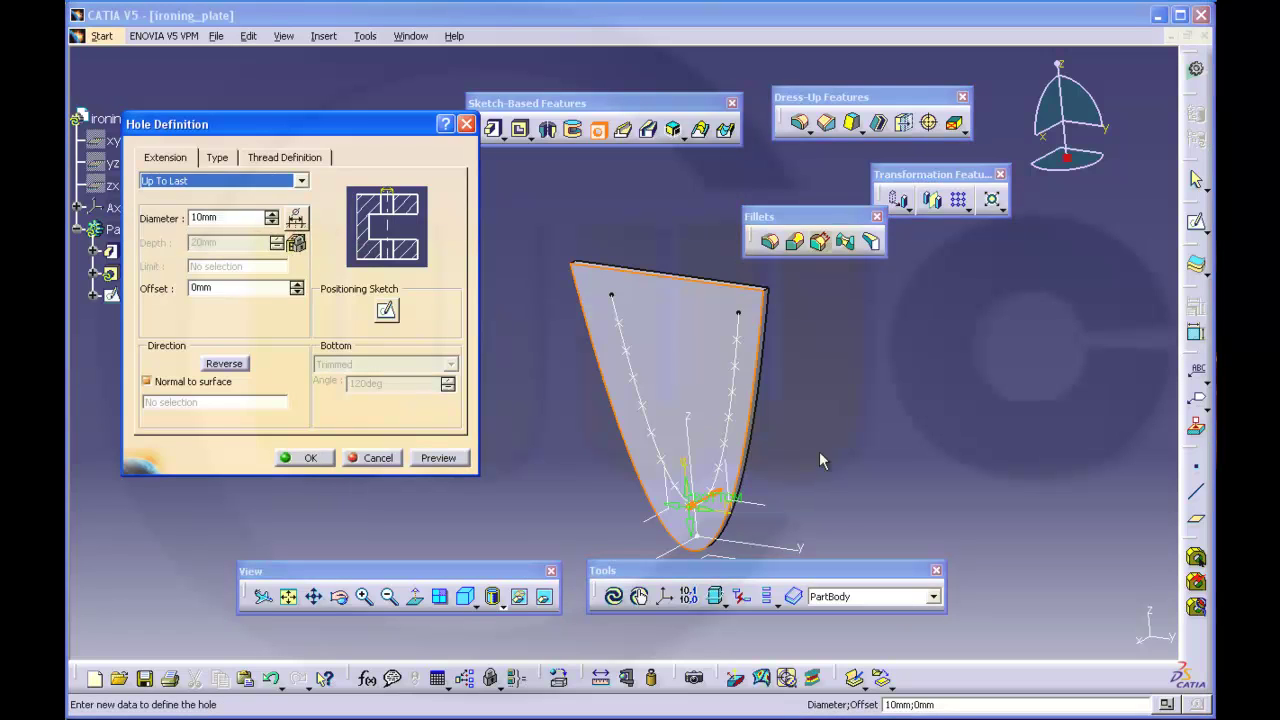
{"action": "mouse_move", "coordinate": [819, 451]}
{"action": "middle_mouse_down"}
{"action": "mouse_move", "coordinate": [877, 442]}
{"action": "mouse_move", "coordinate": [798, 345]}
{"action": "middle_mouse_up"}
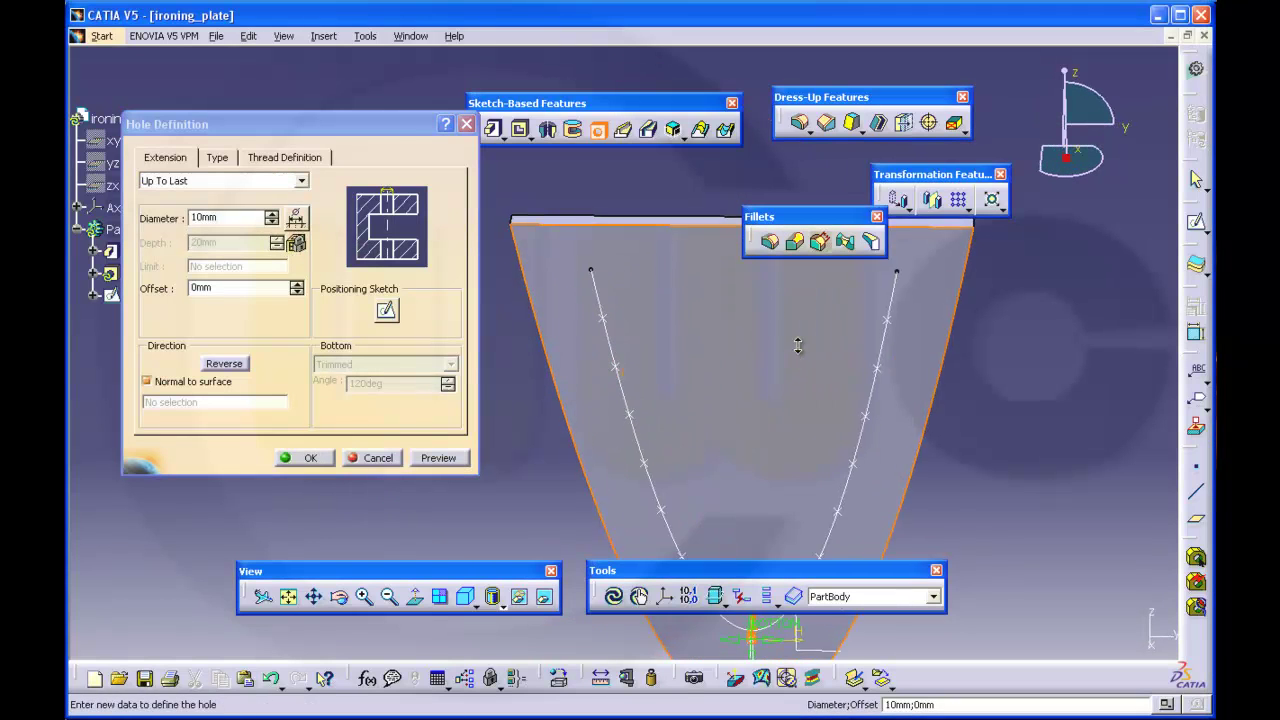
{"action": "middle_click_drag", "start_coordinate": [746, 377], "coordinate": [714, 220]}
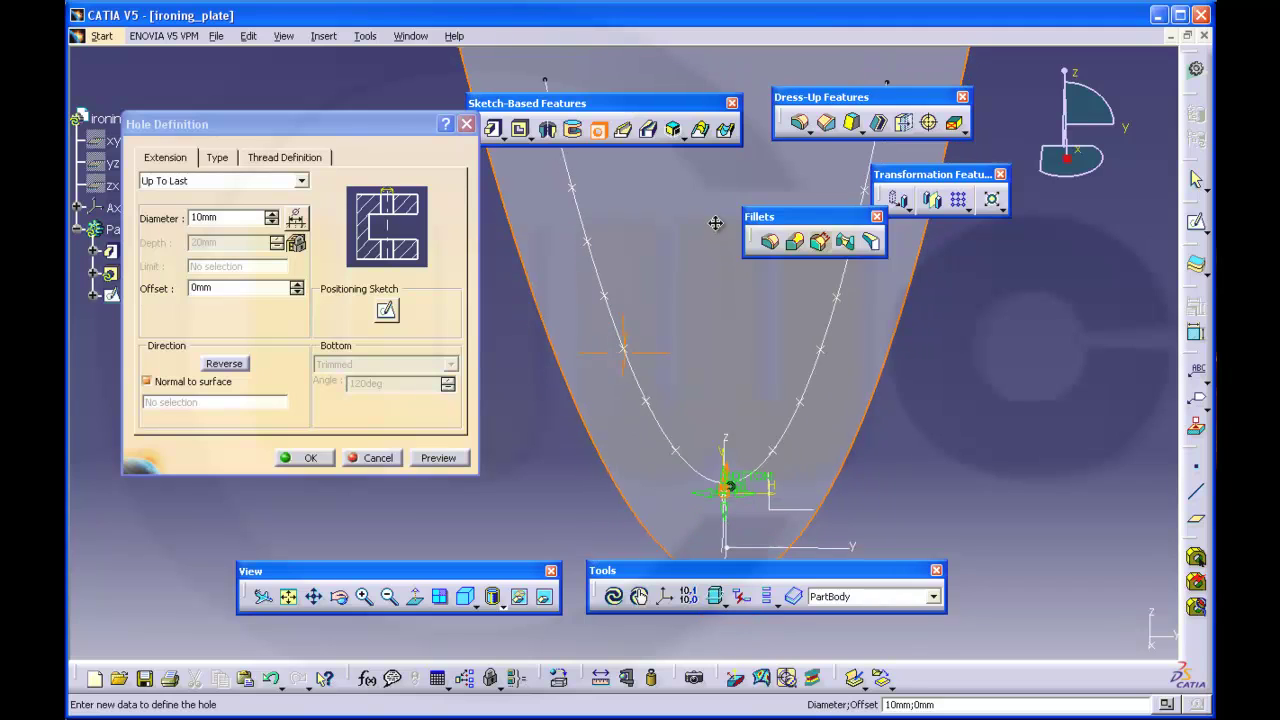
{"action": "left_click", "coordinate": [270, 213]}
{"action": "left_click", "coordinate": [270, 213]}
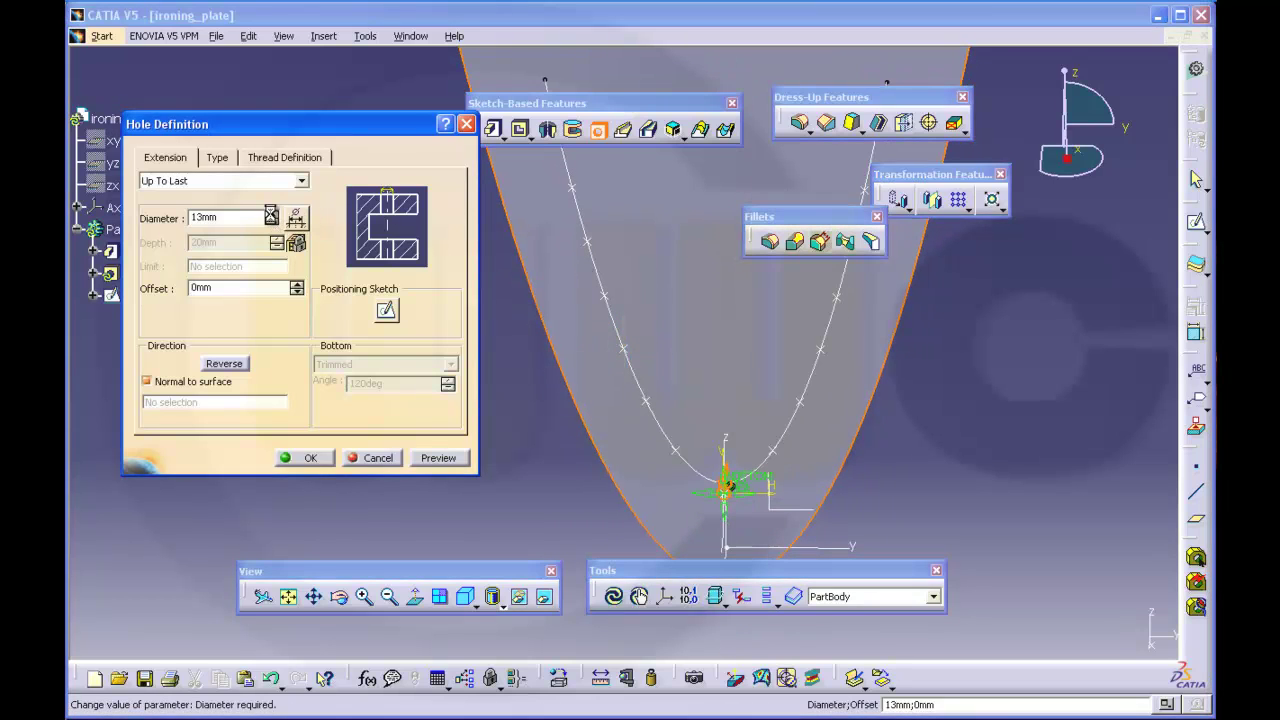
{"action": "left_click", "coordinate": [270, 213]}
{"action": "left_click", "coordinate": [270, 213]}
{"action": "left_click", "coordinate": [270, 213]}
{"action": "left_click", "coordinate": [270, 213]}
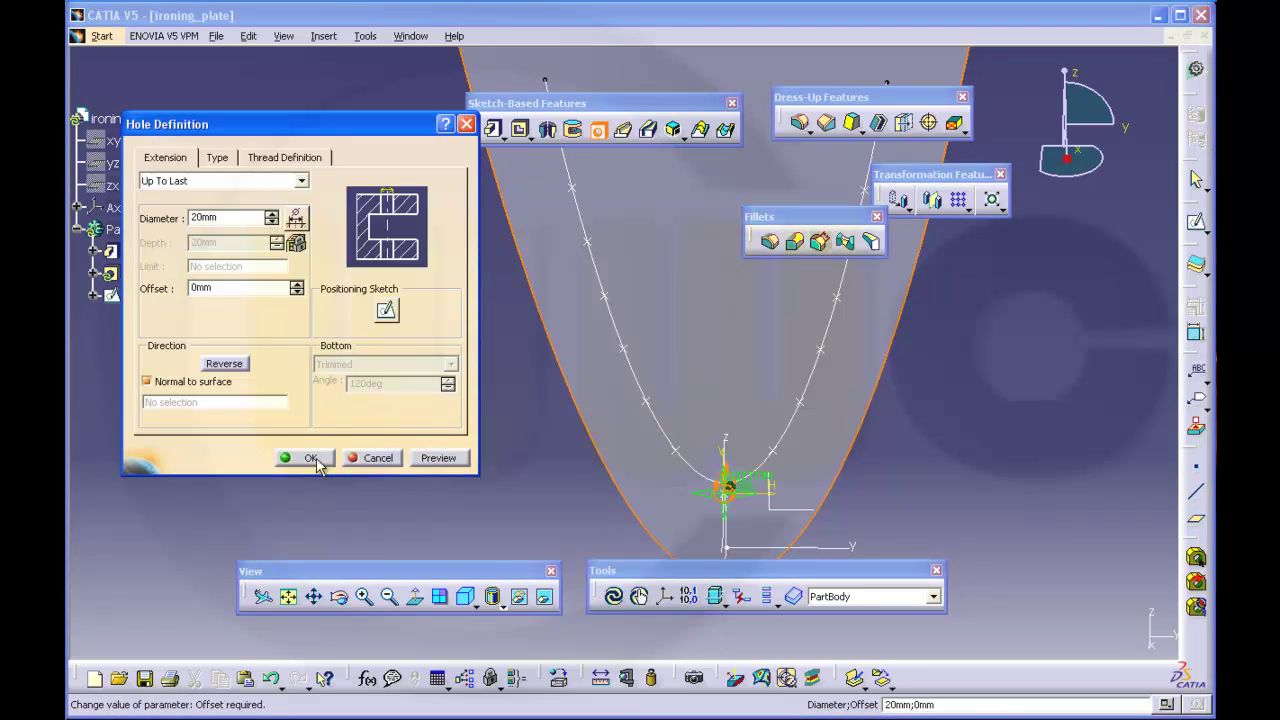
Confirm the 20 mm Hole.1 at the inner parabola's vertex and inspect it from several angles
{"action": "left_click", "coordinate": [314, 460]}
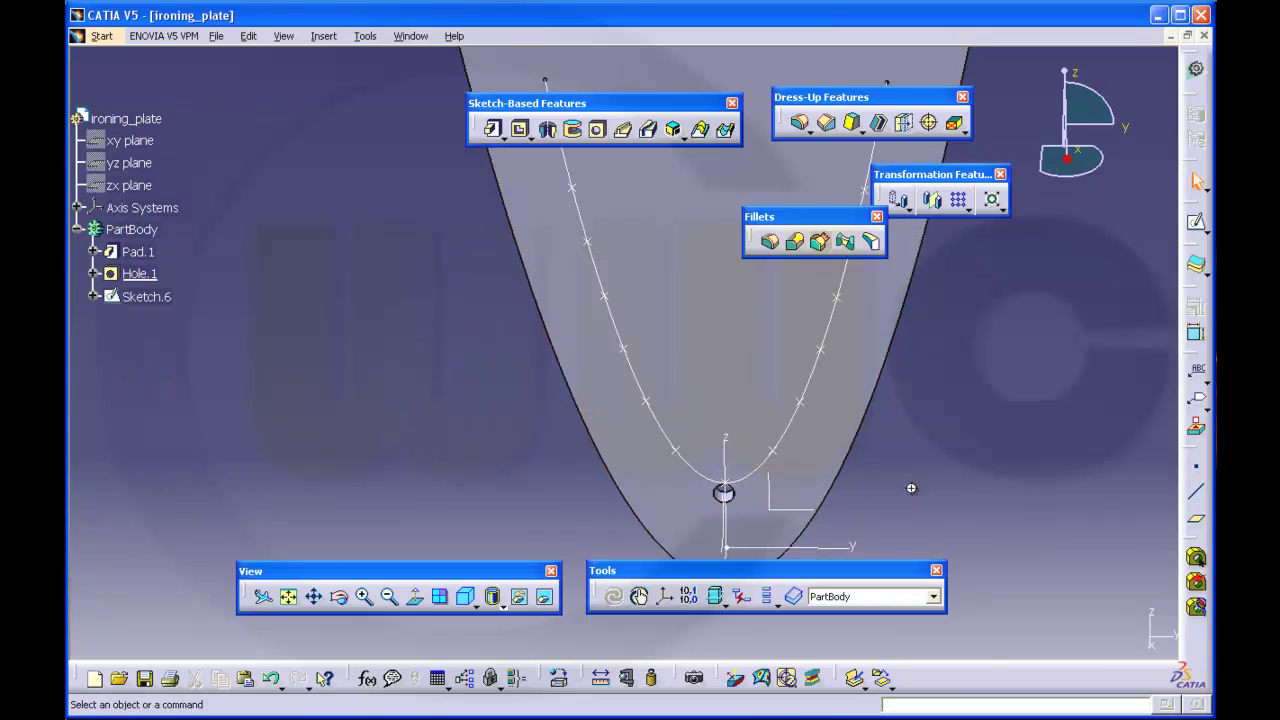
{"action": "middle_click_drag", "start_coordinate": [911, 488], "coordinate": [728, 355]}
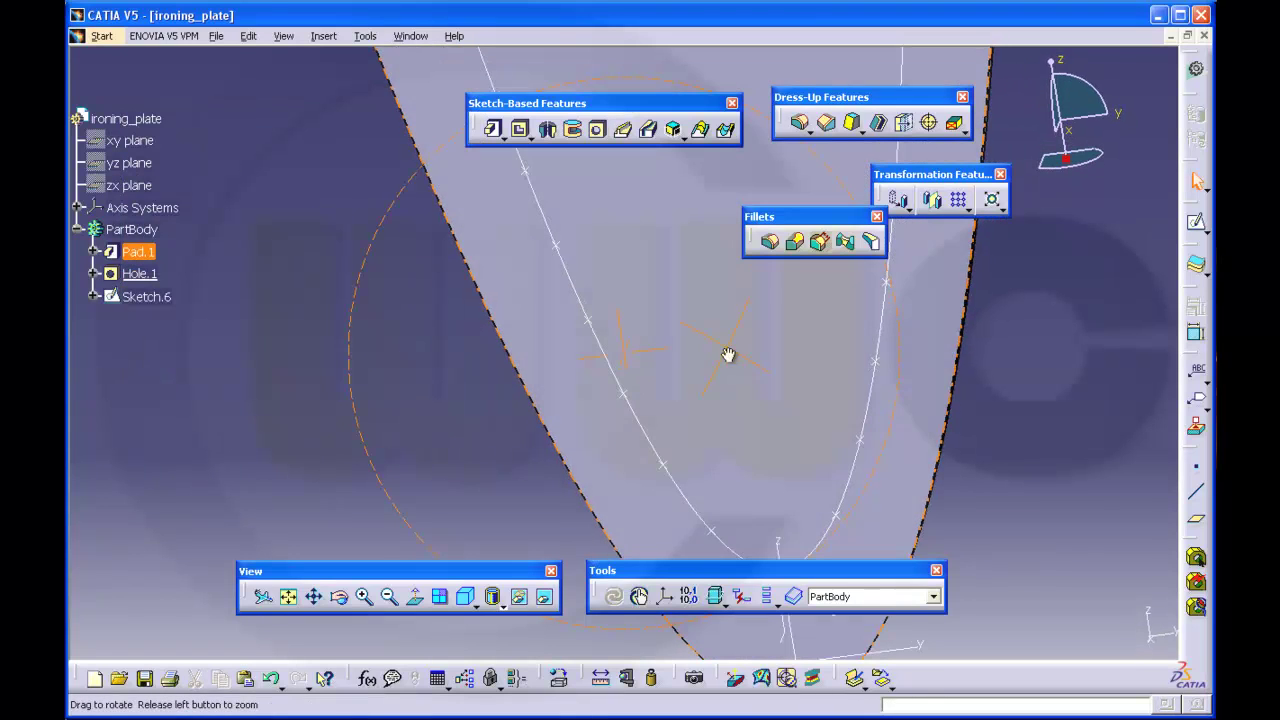
{"action": "middle_click_drag", "start_coordinate": [728, 355], "coordinate": [686, 400]}
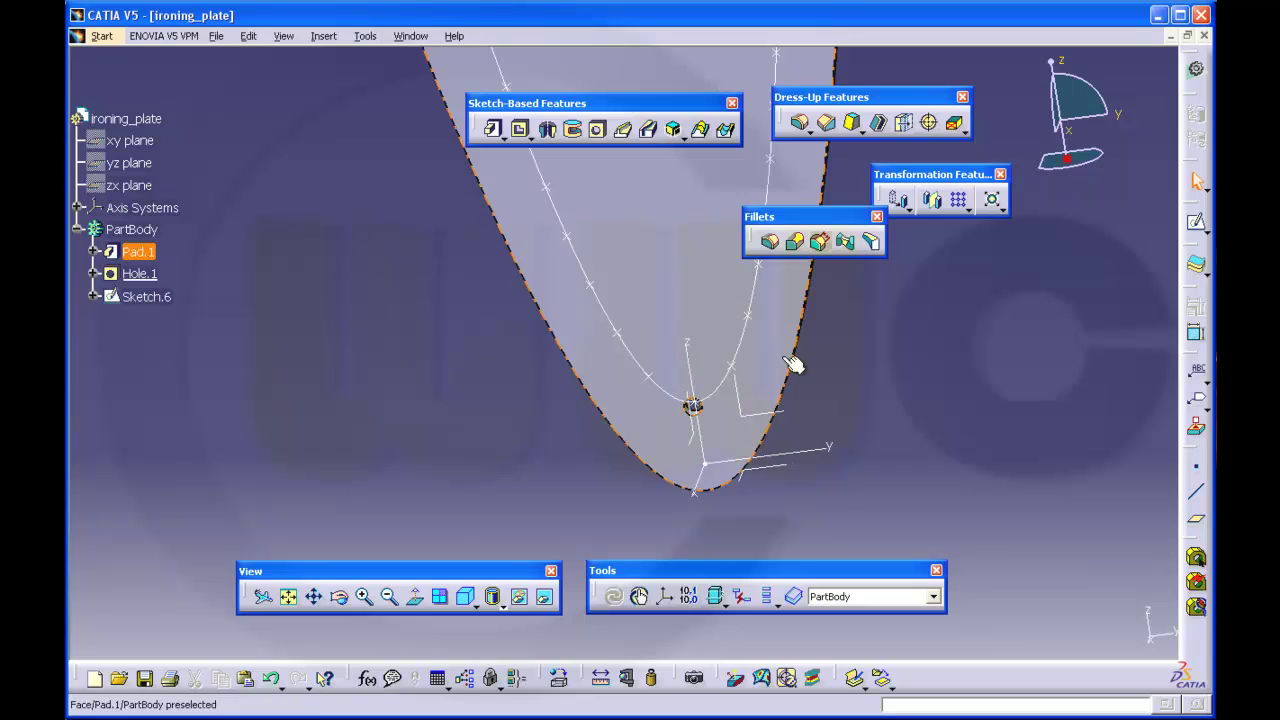
{"action": "middle_click_drag", "start_coordinate": [793, 365], "coordinate": [720, 251]}
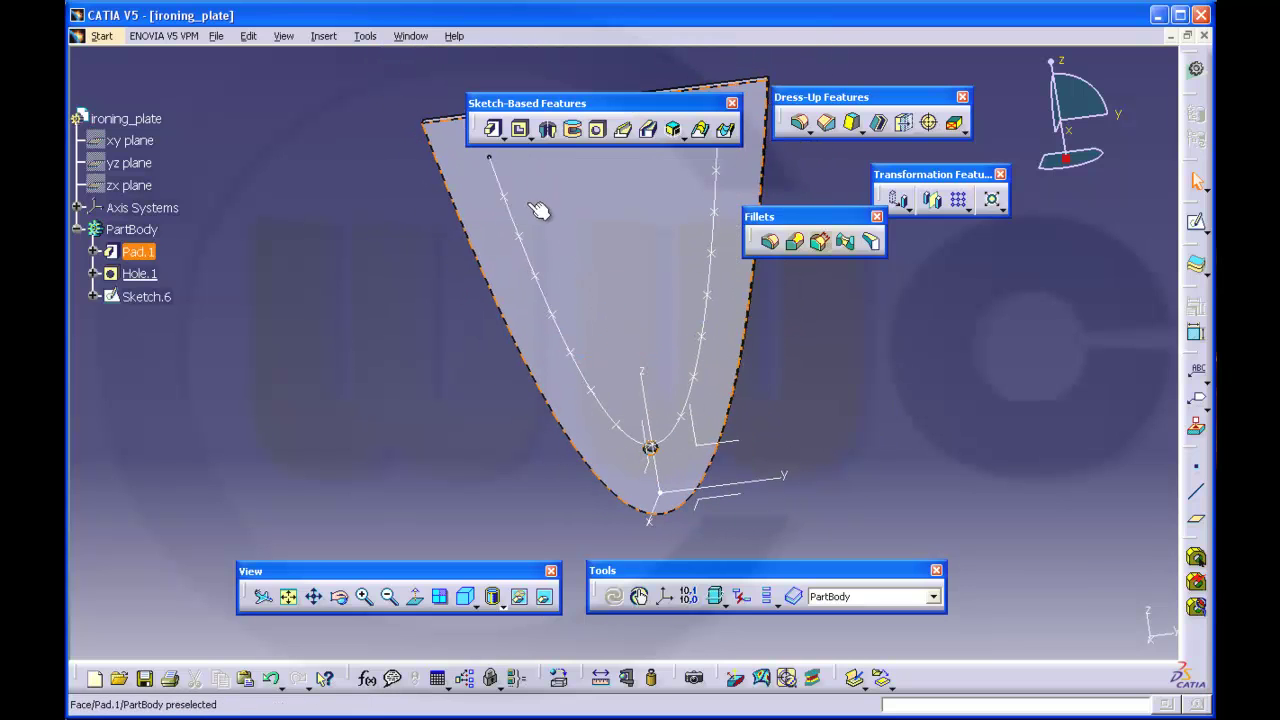
{"action": "middle_click_drag", "start_coordinate": [837, 371], "coordinate": [748, 423]}
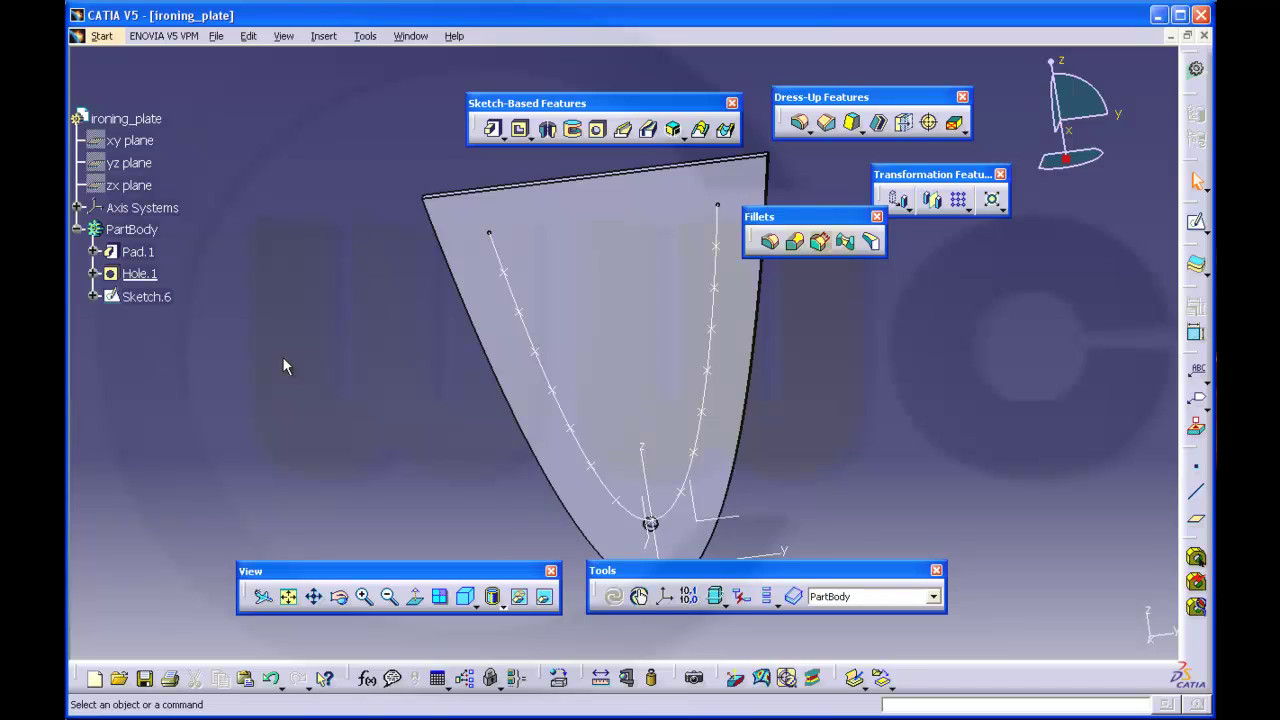
Create a User Pattern repeating Hole.1 at Sketch.6's points, giving fifteen holes
{"action": "left_click", "coordinate": [970, 208]}
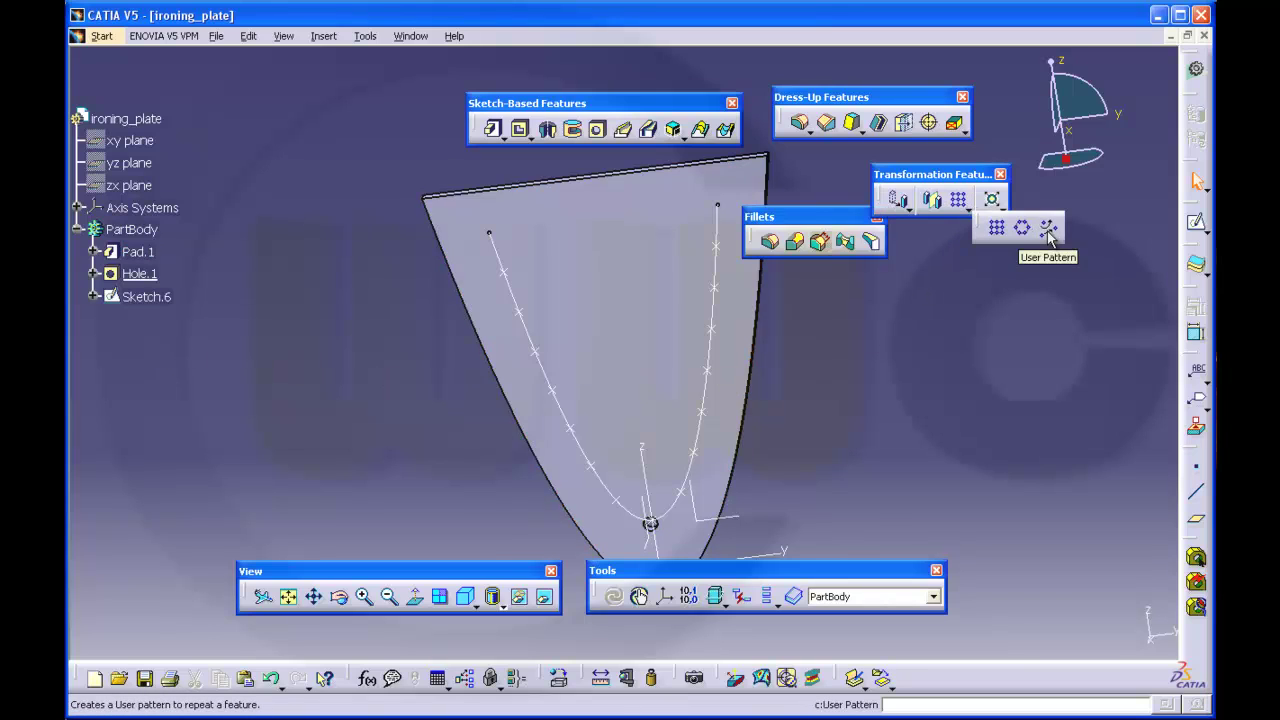
{"action": "left_click", "coordinate": [1048, 229]}
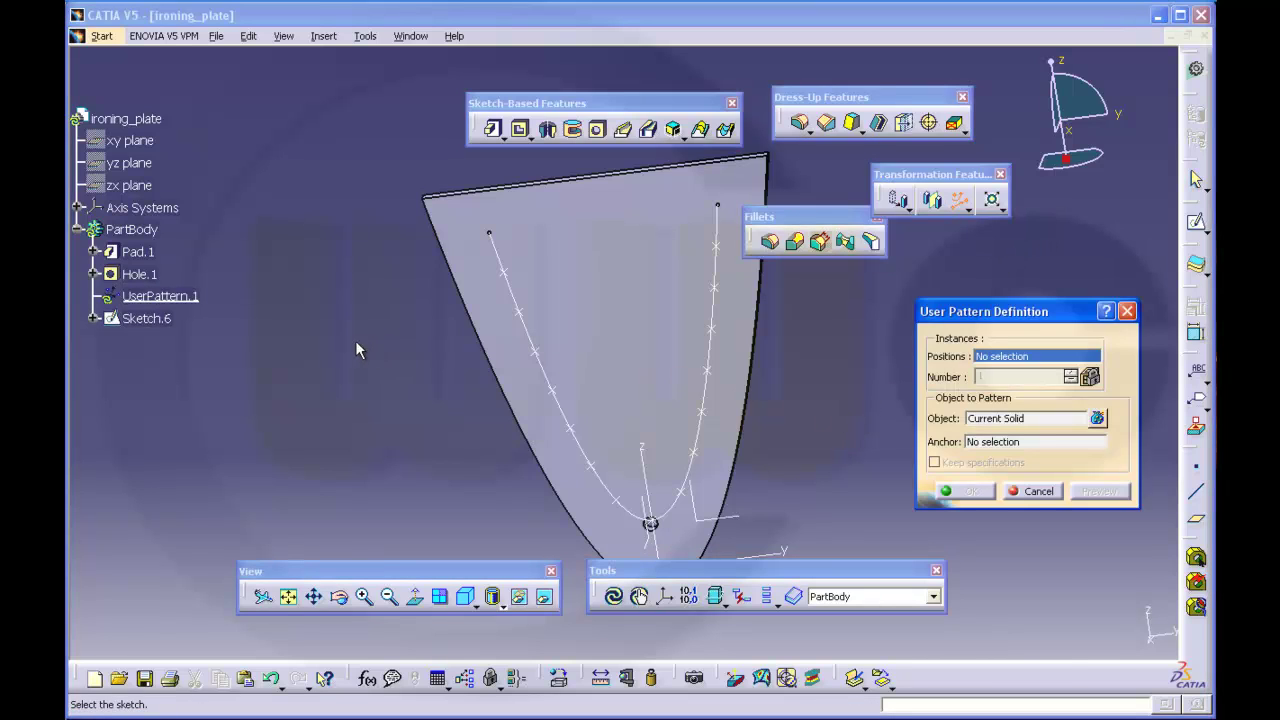
{"action": "left_click", "coordinate": [986, 420]}
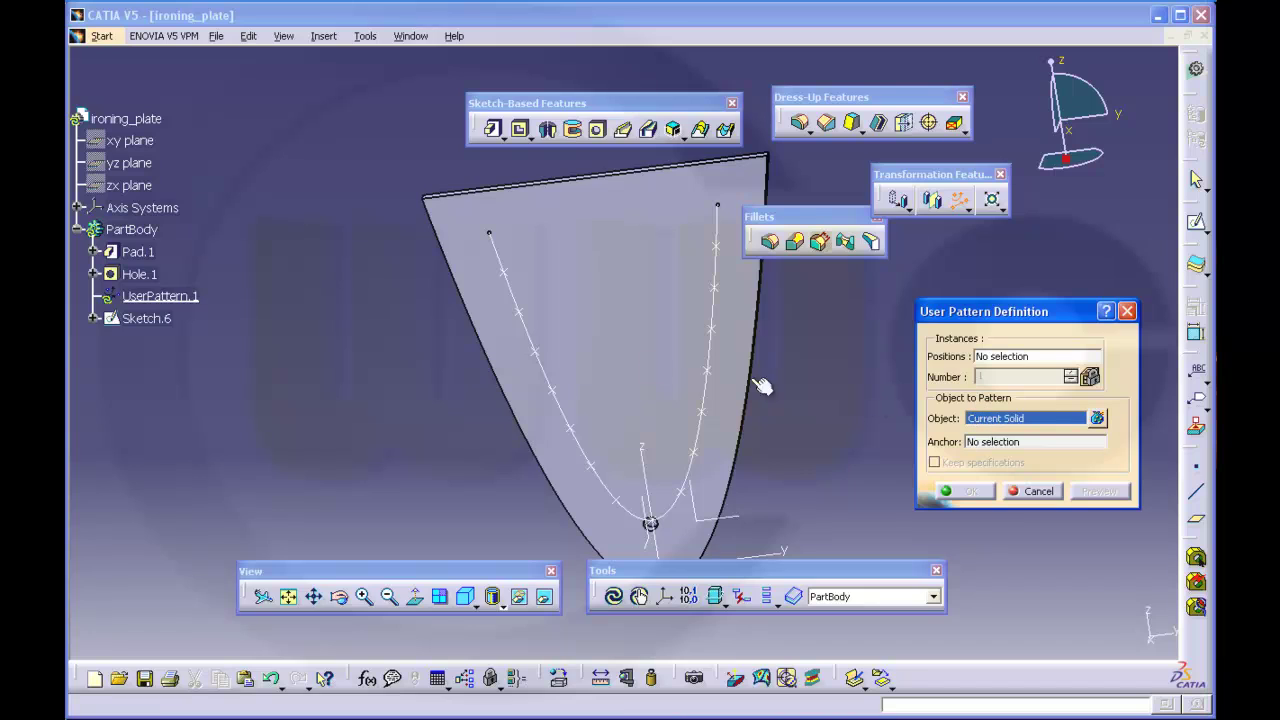
{"action": "left_click", "coordinate": [155, 275]}
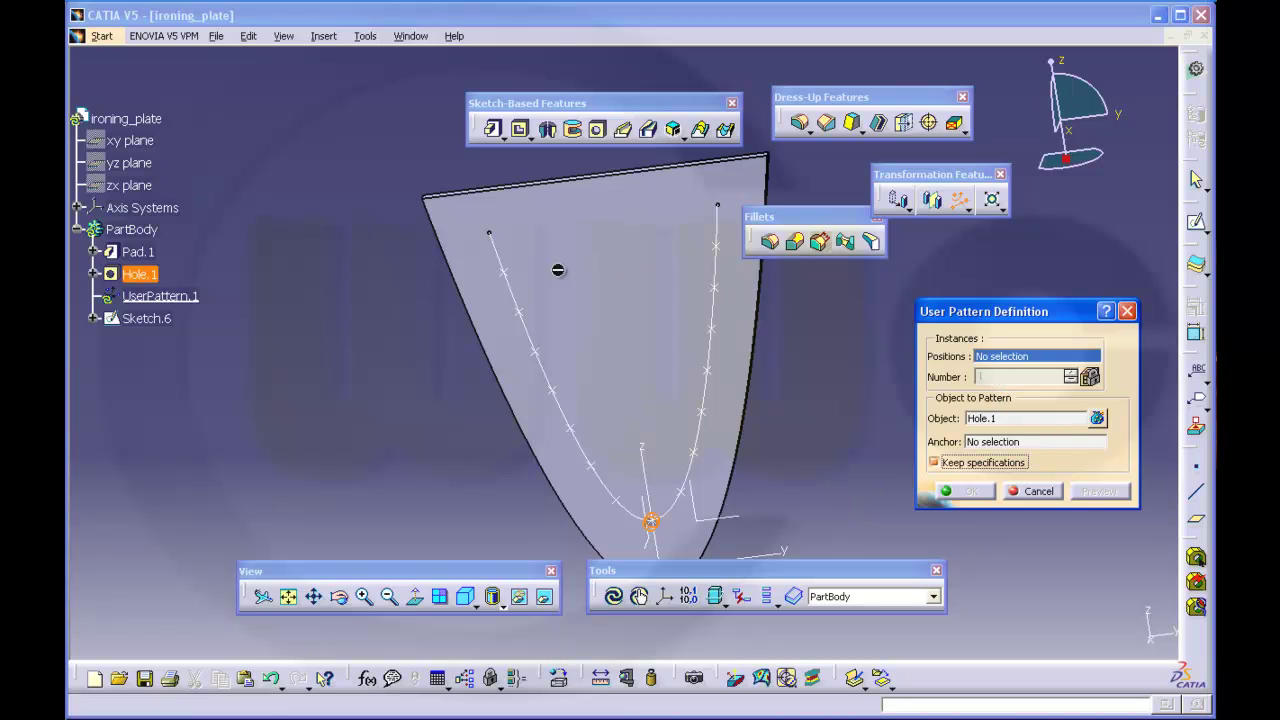
{"action": "left_click", "coordinate": [148, 318]}
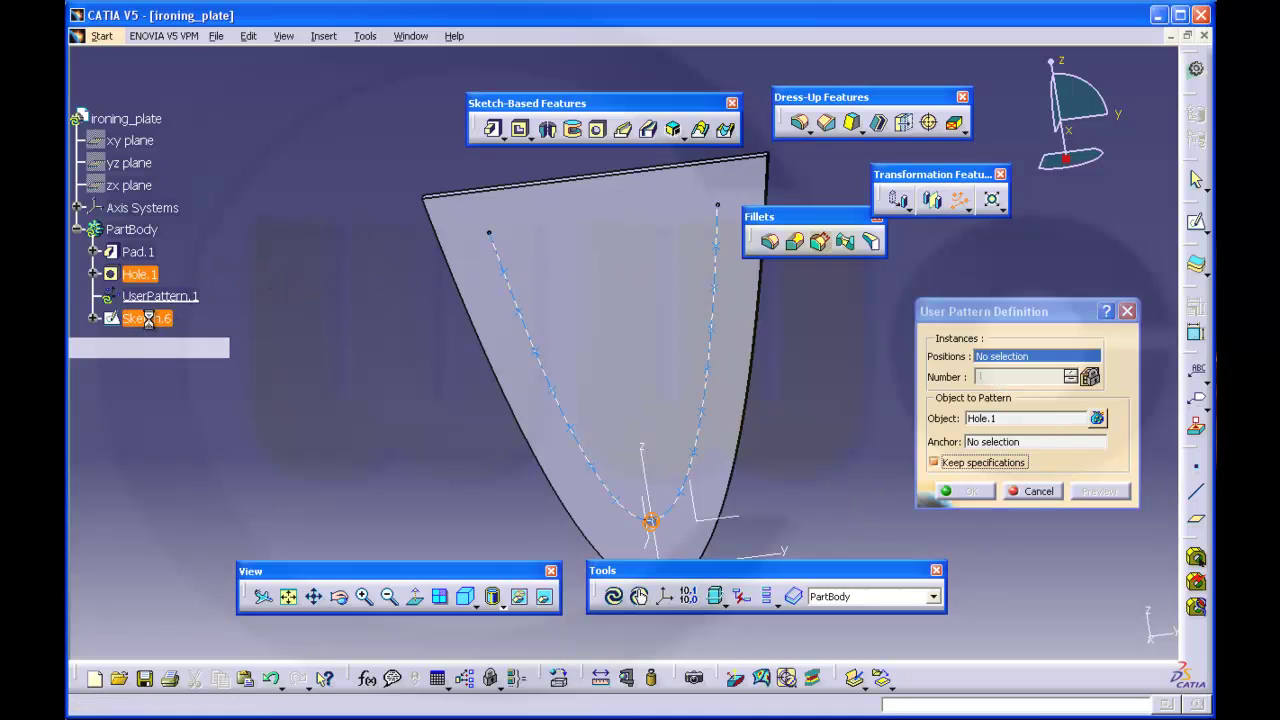
{"action": "middle_click_drag", "start_coordinate": [784, 421], "coordinate": [773, 421]}
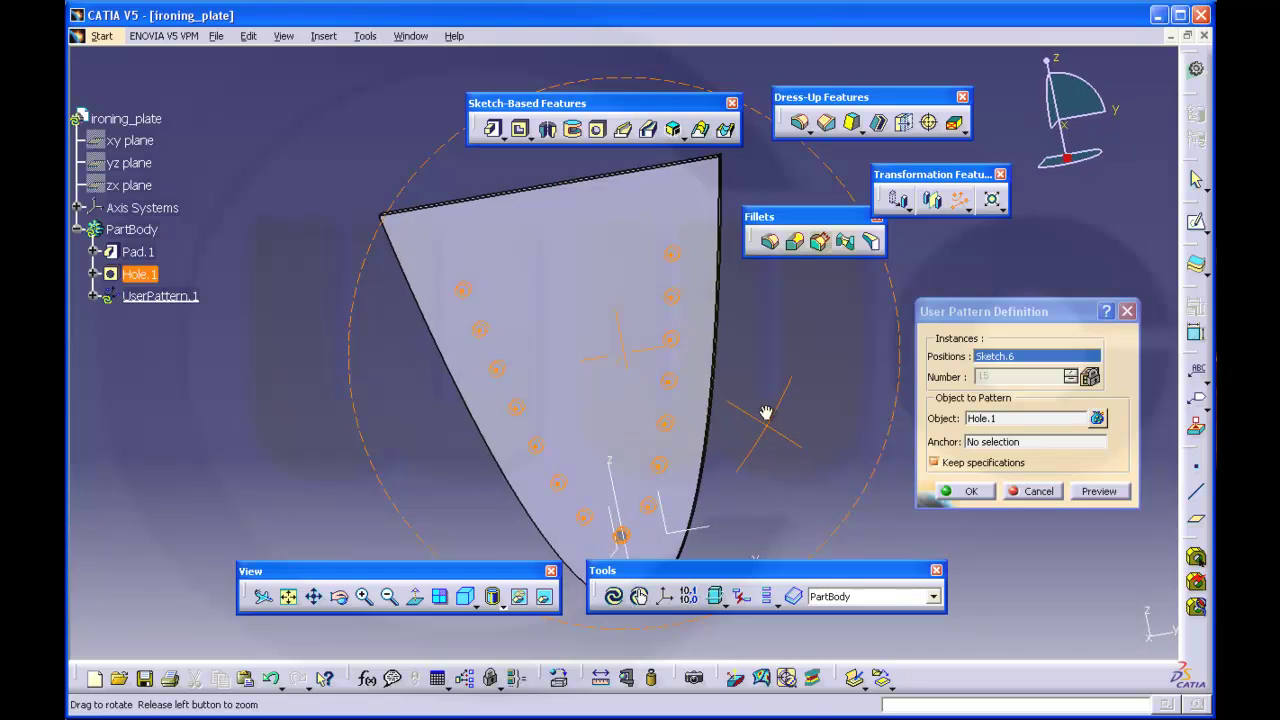
{"action": "left_click", "coordinate": [970, 491]}
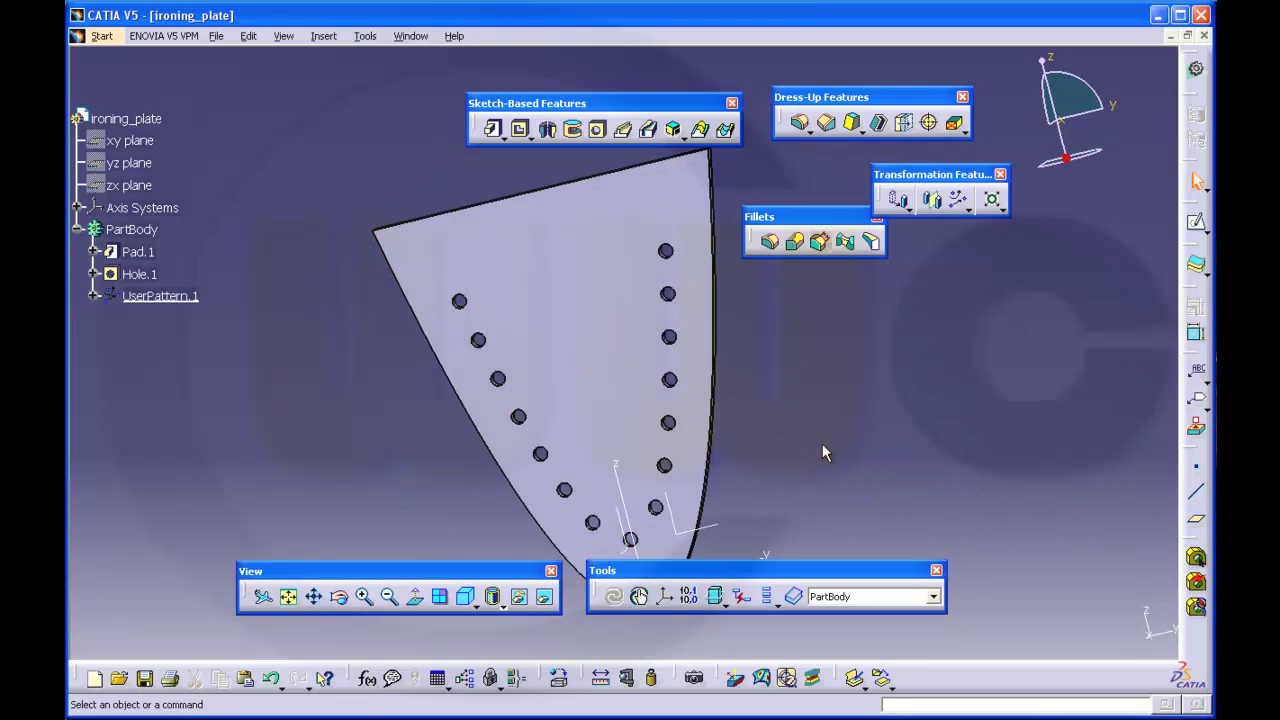
{"action": "mouse_move", "coordinate": [822, 443]}
{"action": "middle_mouse_down"}
{"action": "mouse_move", "coordinate": [814, 457]}
{"action": "mouse_move", "coordinate": [793, 414]}
{"action": "mouse_move", "coordinate": [756, 419]}
{"action": "mouse_move", "coordinate": [743, 371]}
{"action": "mouse_move", "coordinate": [754, 420]}
{"action": "mouse_move", "coordinate": [846, 384]}
{"action": "mouse_move", "coordinate": [817, 391]}
{"action": "mouse_move", "coordinate": [809, 409]}
{"action": "mouse_move", "coordinate": [830, 408]}
{"action": "middle_mouse_up"}
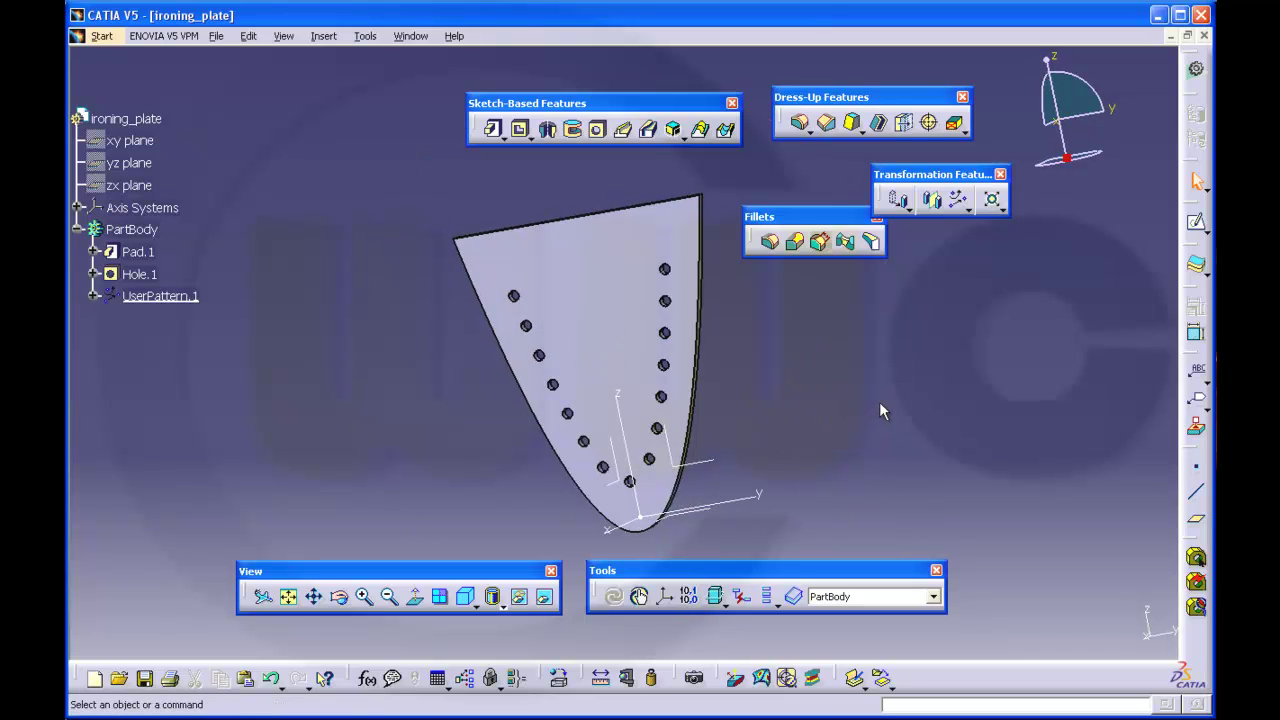